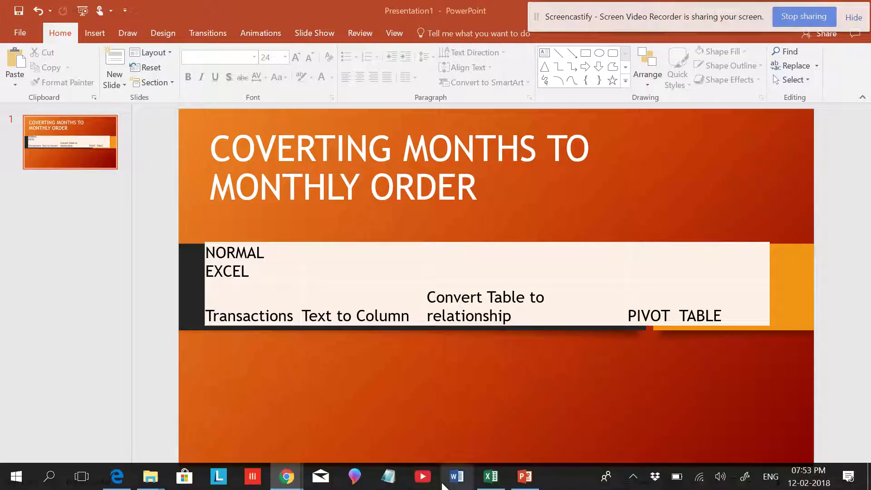
- Switch to the Excel workbook and examine the title and the normal Excel method outlined in rows 1 to 3 of the INDEX sheet
click(491, 483)
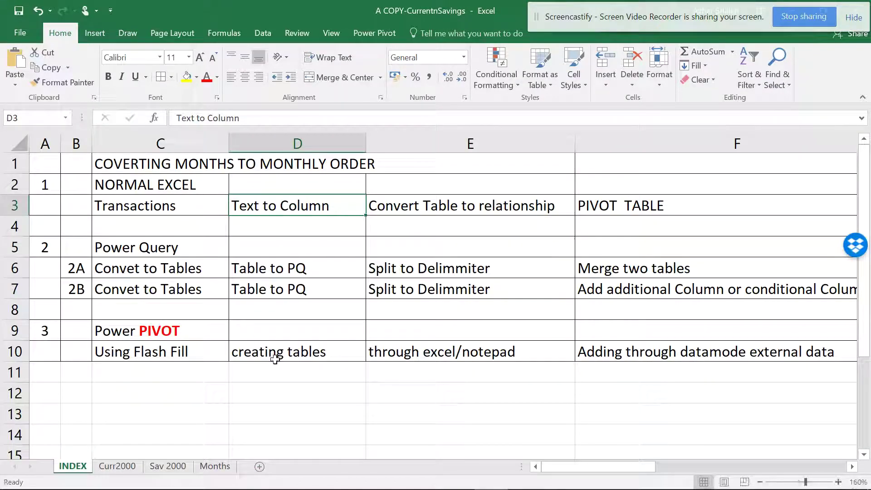
click(155, 161)
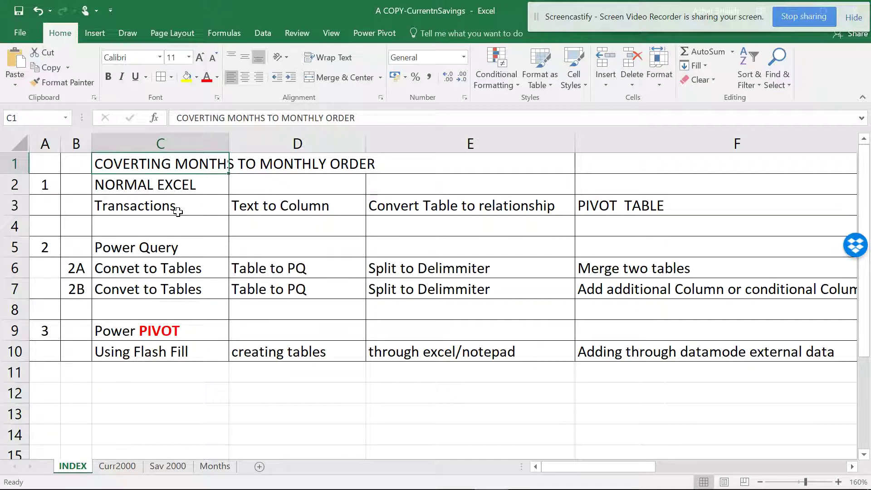
click(177, 184)
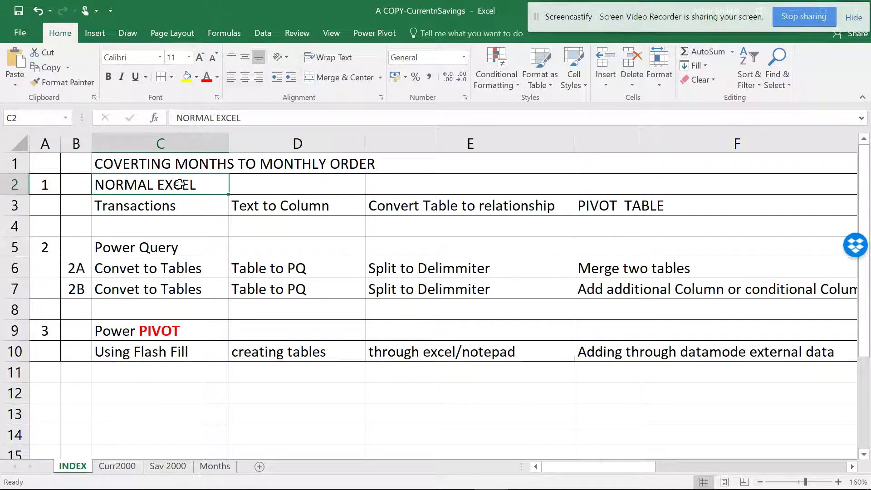
drag(180, 183, 200, 210)
click(191, 208)
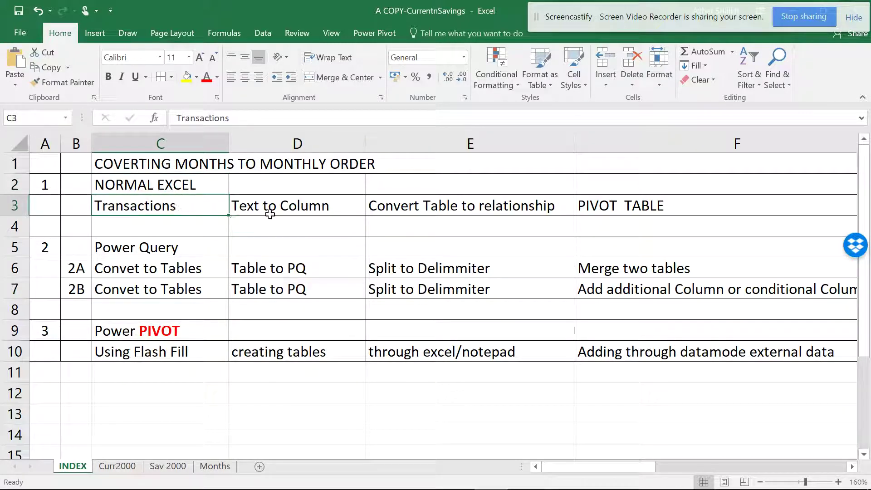
click(272, 214)
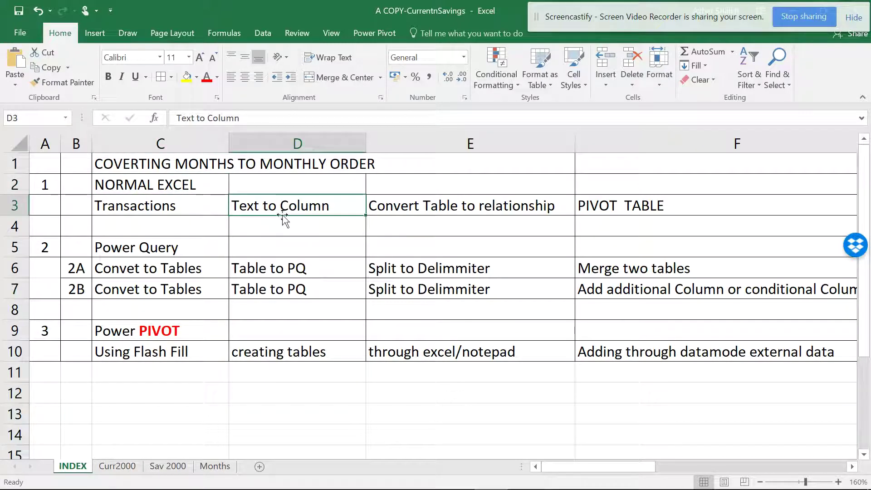
click(455, 209)
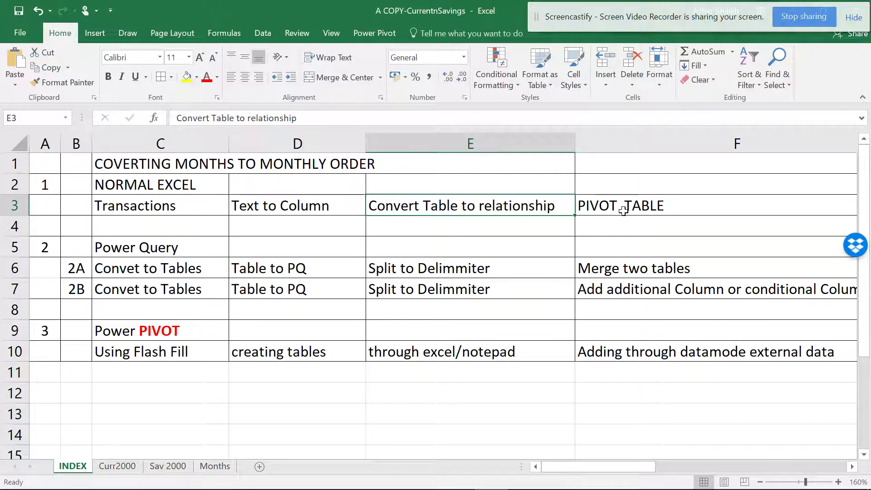
- Examine the Date, Debit and Credit columns of the transactions on the Curr2000 sheet
click(119, 466)
scroll(237, 294, down, 15)
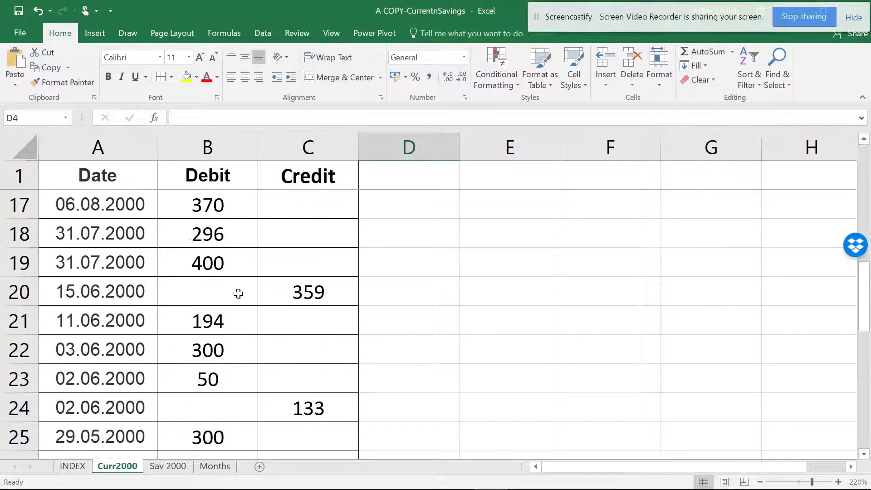
scroll(236, 295, up, 9)
scroll(237, 296, up, 6)
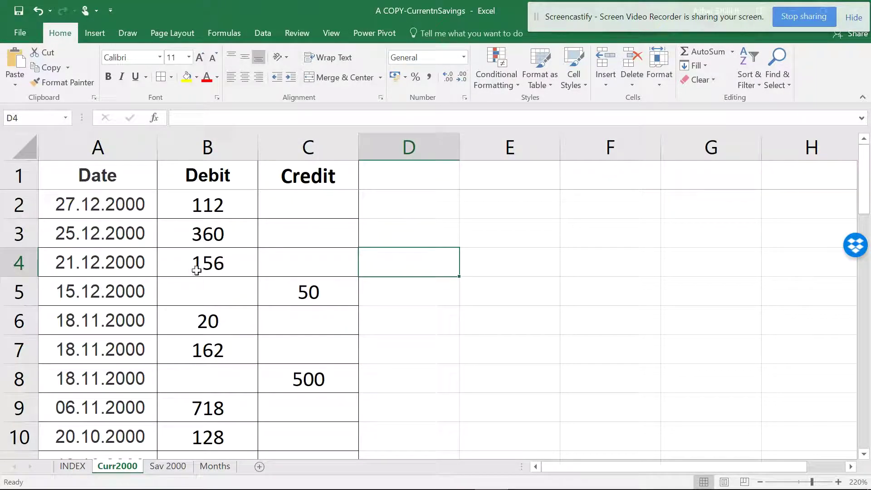
drag(101, 175, 272, 268)
click(149, 238)
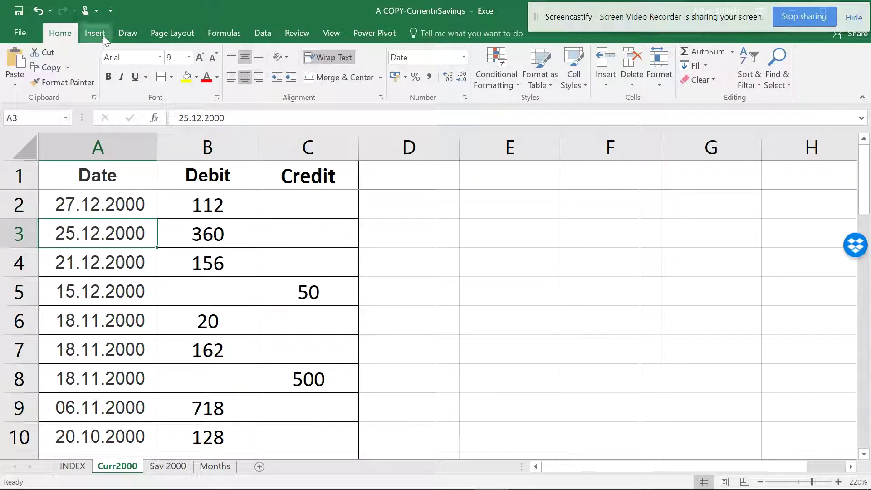
scroll(109, 212, down, 12)
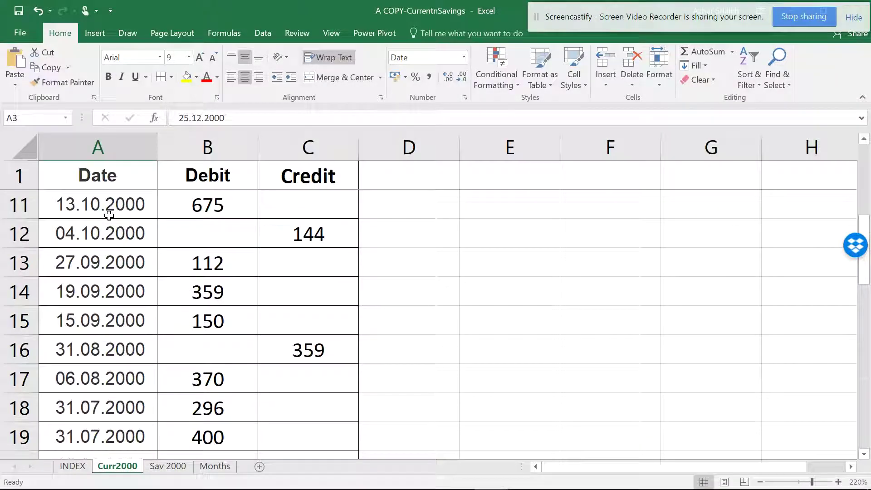
scroll(110, 223, up, 12)
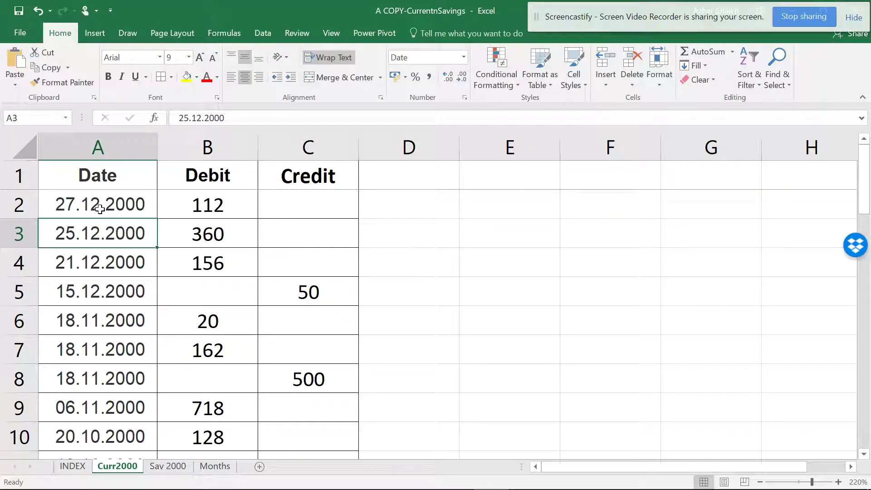
- Create a PivotTable on a new worksheet from the range Curr2000!$A$1:$C$40
click(95, 33)
click(21, 63)
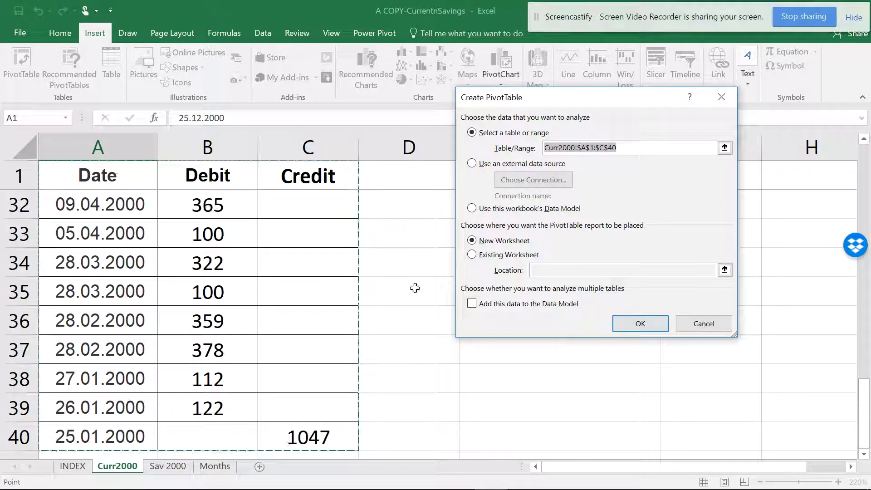
click(625, 330)
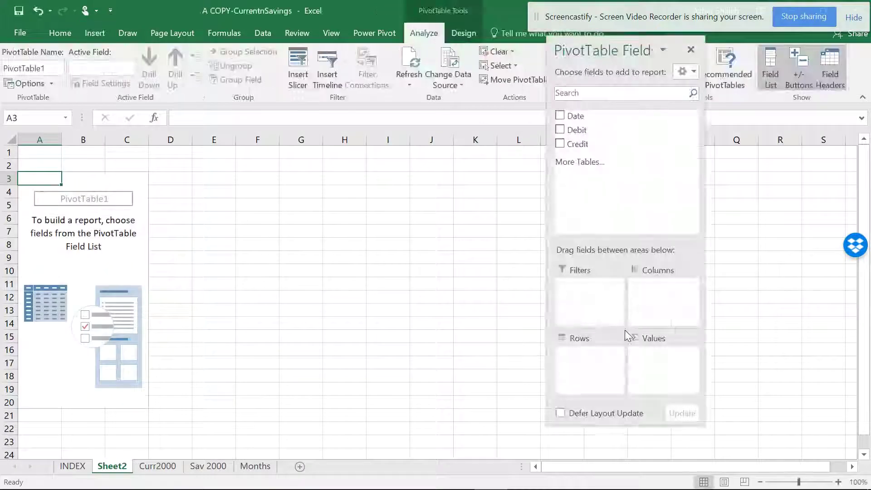
- Add Debit to the PivotTable's values and Date to its rows, and look over the resulting date rows
drag(578, 131, 661, 354)
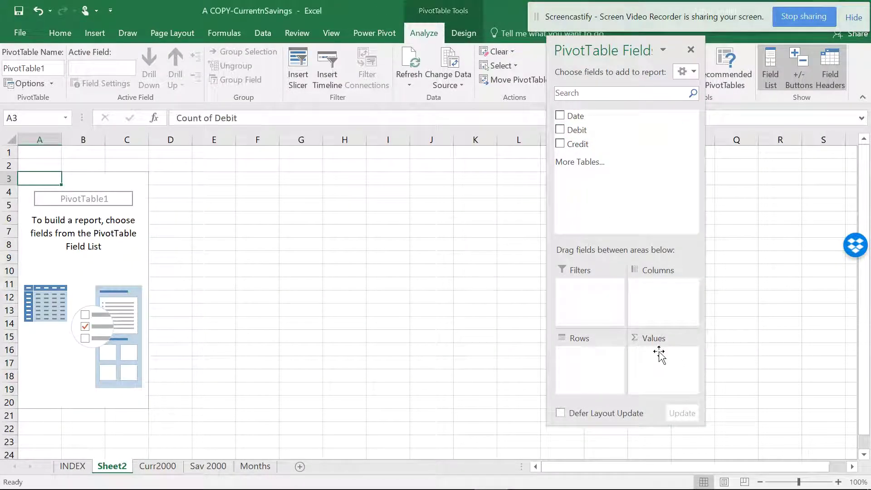
drag(575, 116, 594, 355)
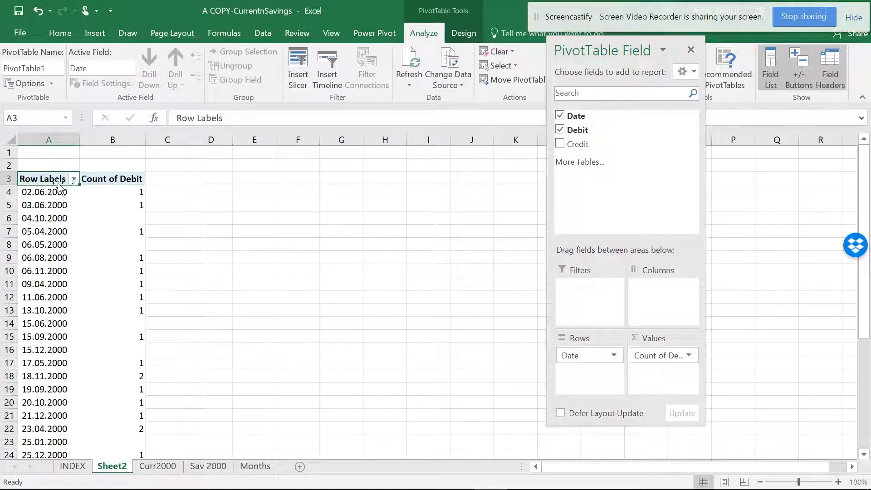
click(41, 206)
scroll(40, 207, down, 5)
scroll(44, 218, up, 5)
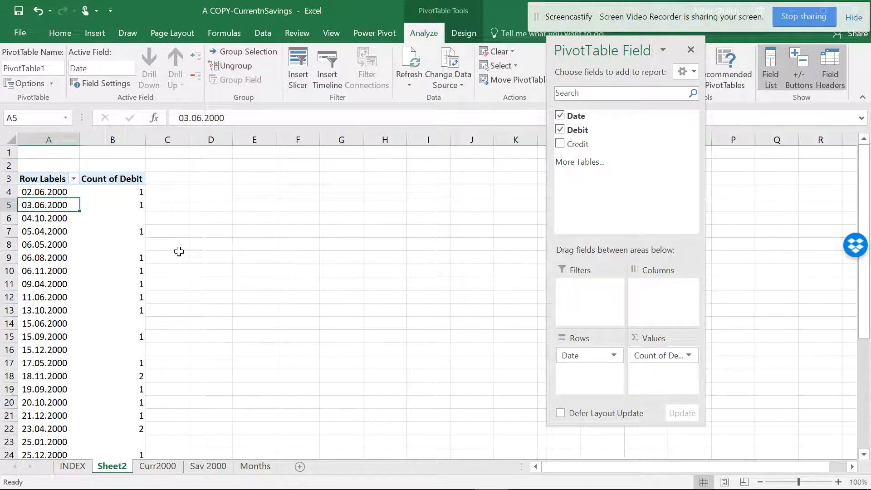
- Summarize the PivotTable's Debit values by Sum and check the column down to the grand total
right_click(137, 206)
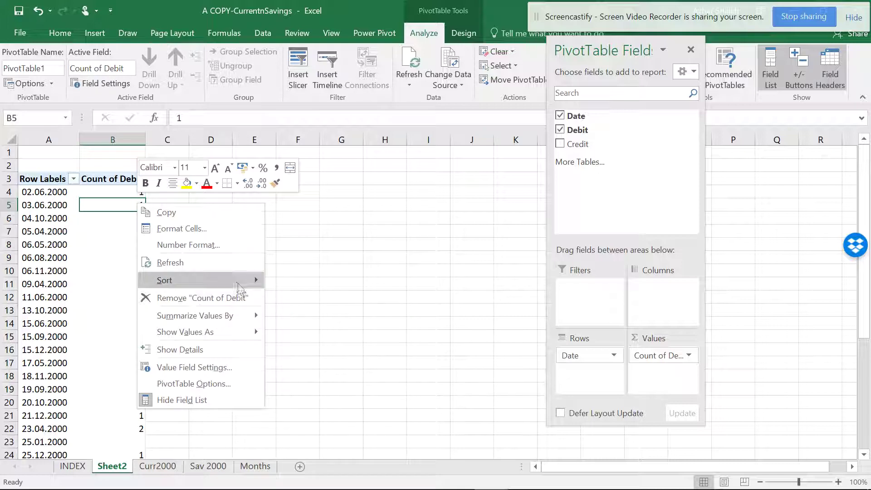
mouse_move(243, 317)
click(293, 313)
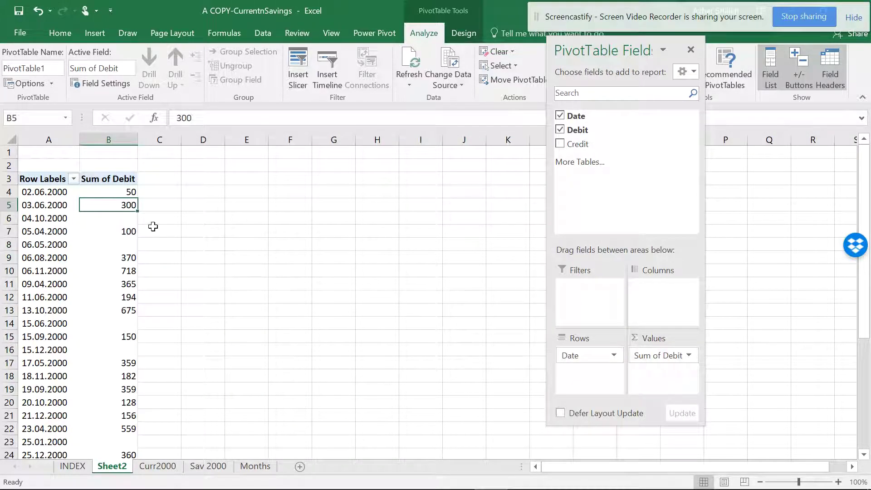
scroll(152, 229, down, 4)
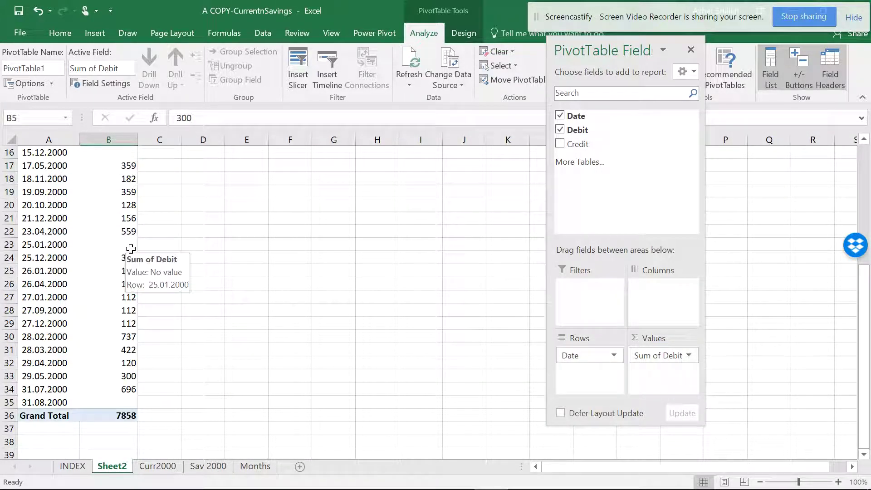
scroll(109, 245, up, 4)
scroll(91, 234, up, 1)
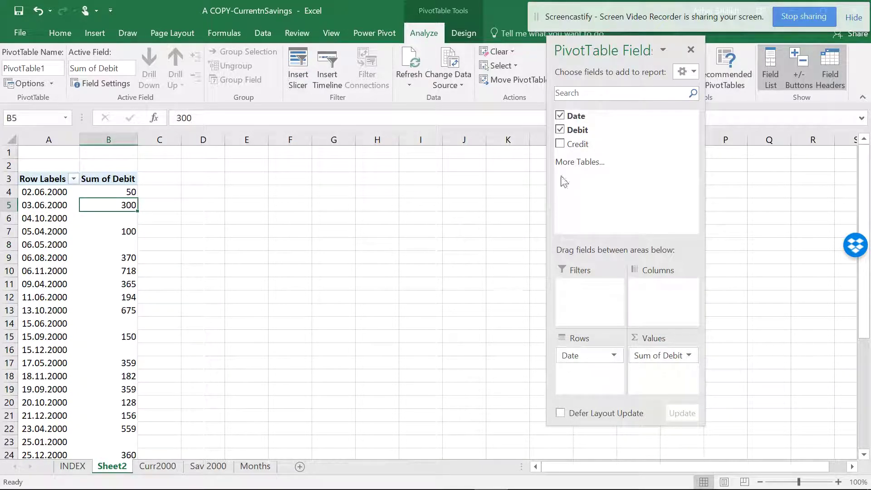
- Add Credit to the PivotTable's values, summarize it by Sum and check the column down to the grand total
drag(576, 144, 659, 377)
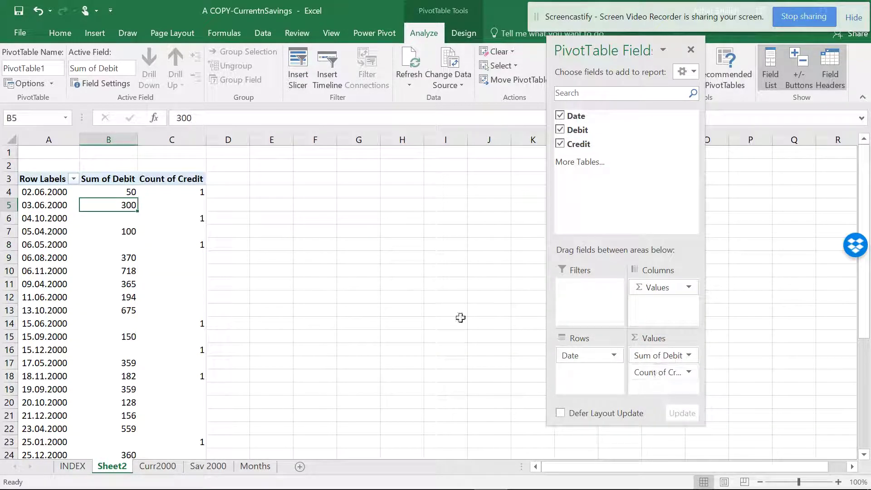
click(195, 192)
right_click(196, 192)
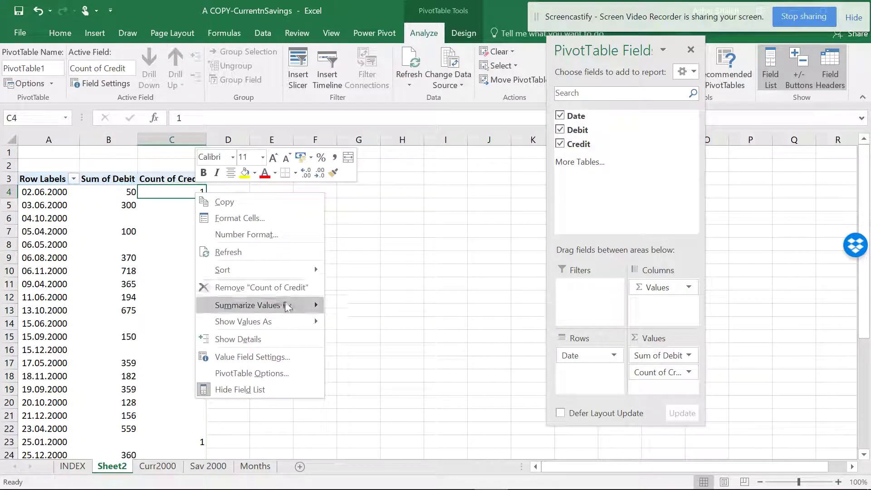
mouse_move(286, 305)
click(351, 305)
scroll(171, 222, down, 5)
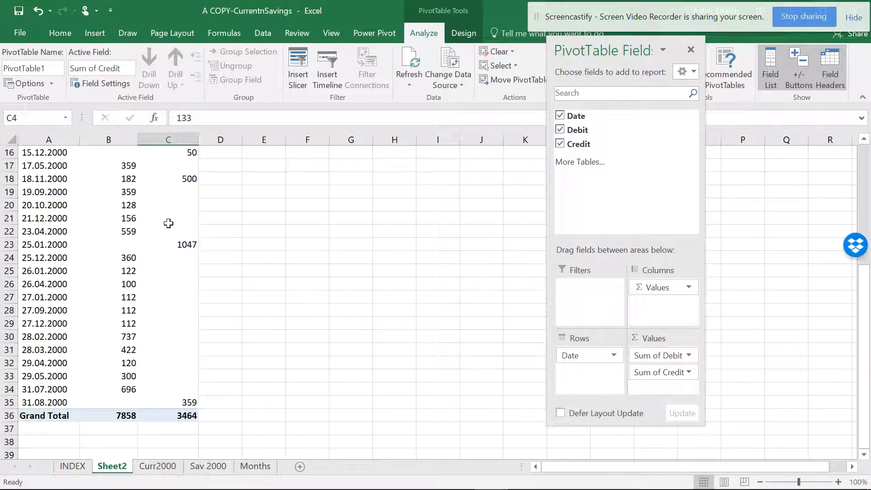
scroll(168, 224, up, 5)
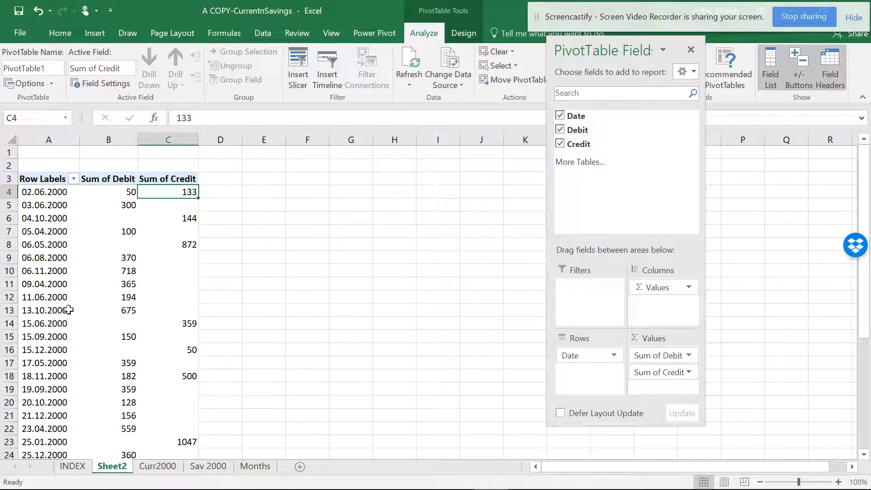
- Sort the Date field ascending by Date, with automatic sorting off and the first key sort order set to Jan, Feb, Mar through Dec
drag(46, 271, 48, 286)
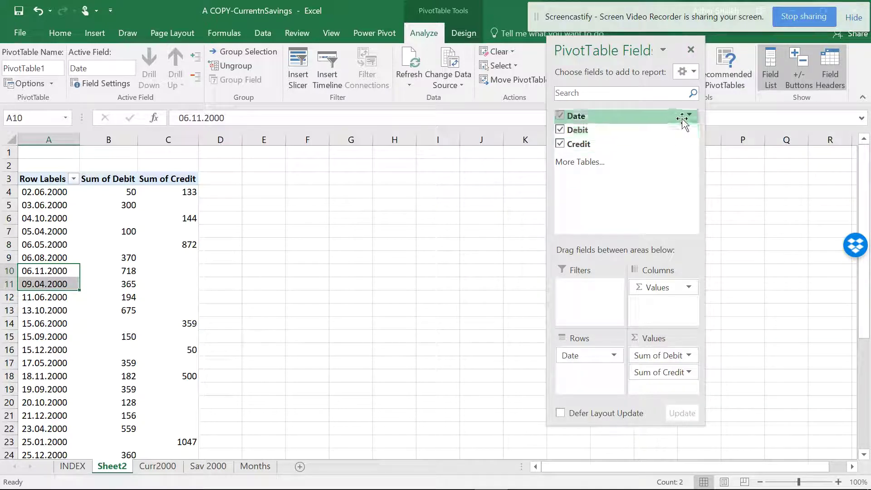
click(689, 116)
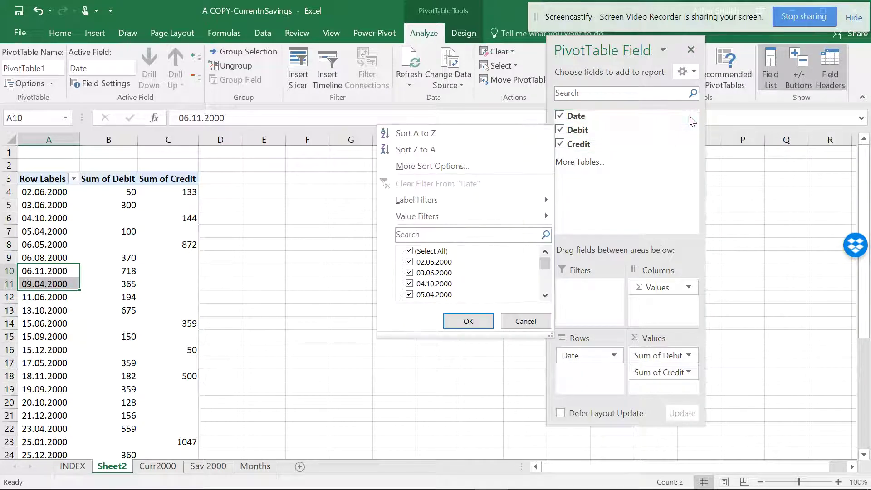
click(449, 166)
click(514, 163)
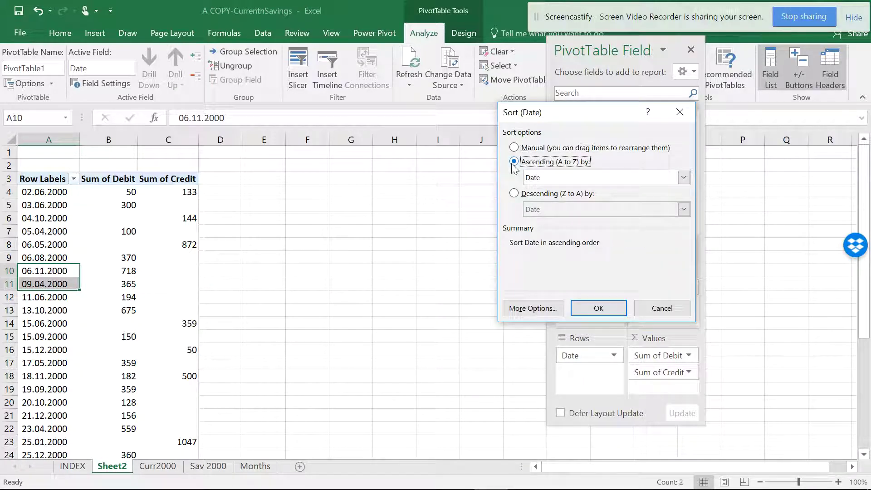
click(534, 309)
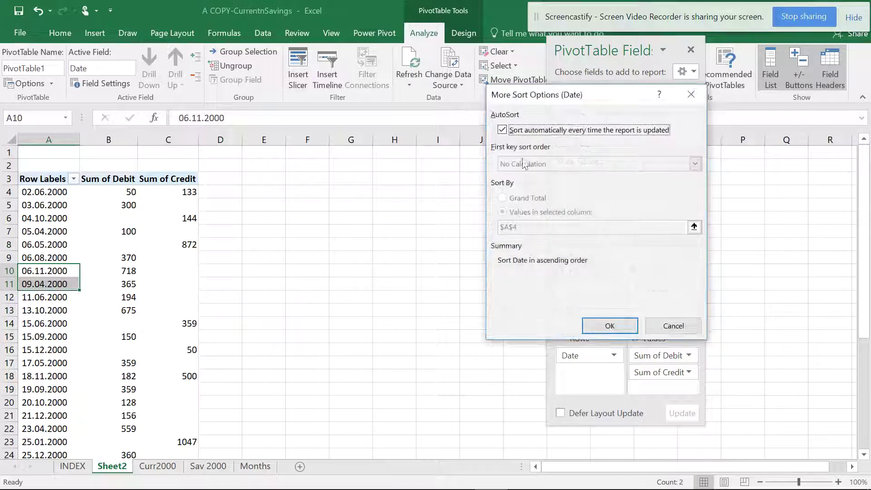
click(501, 130)
click(695, 164)
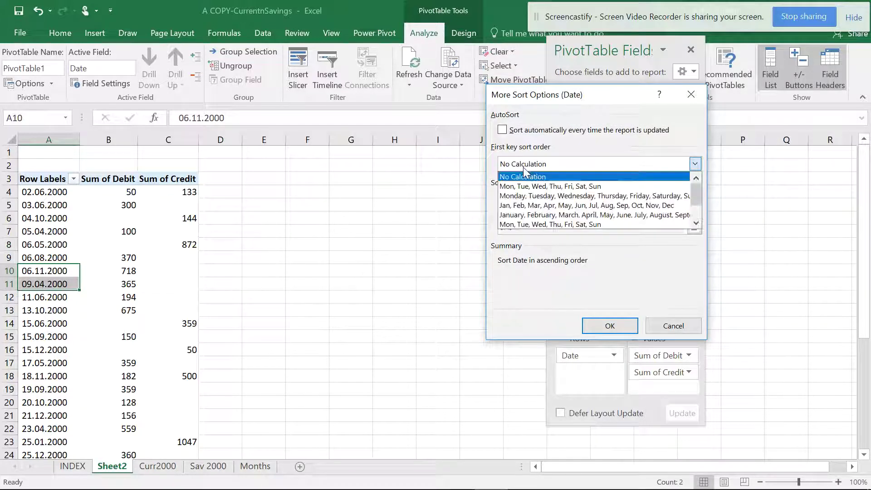
click(522, 206)
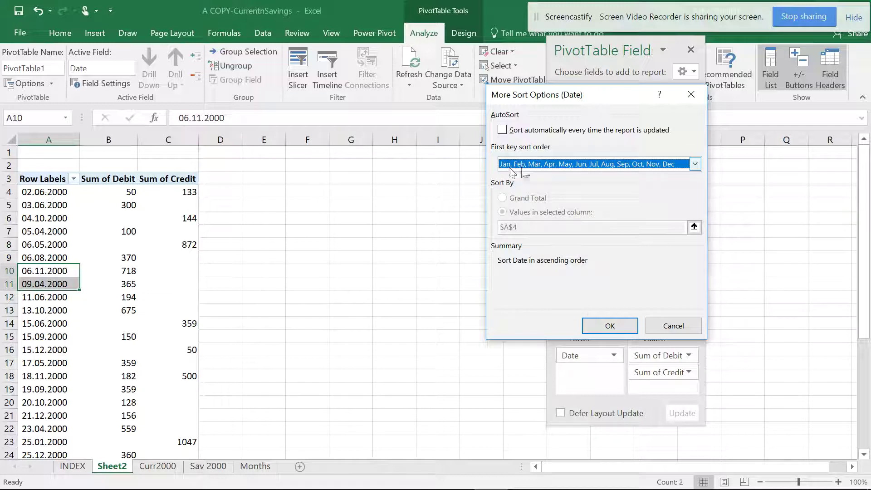
click(598, 327)
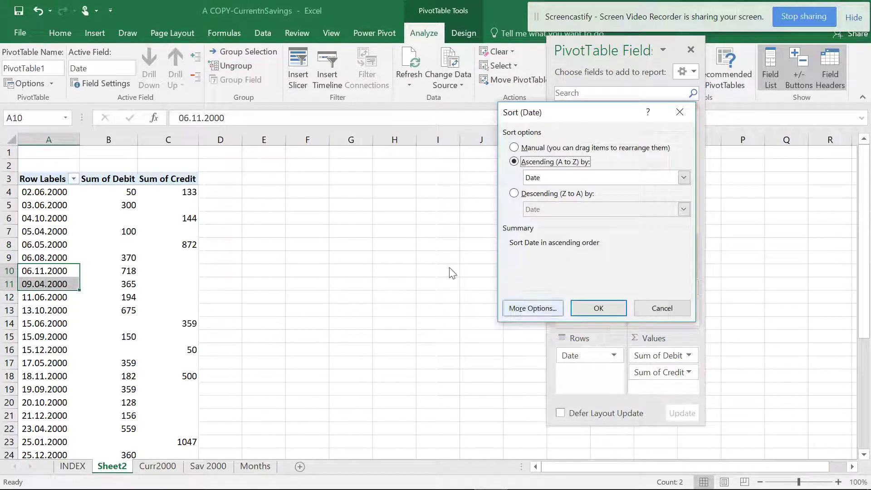
click(619, 309)
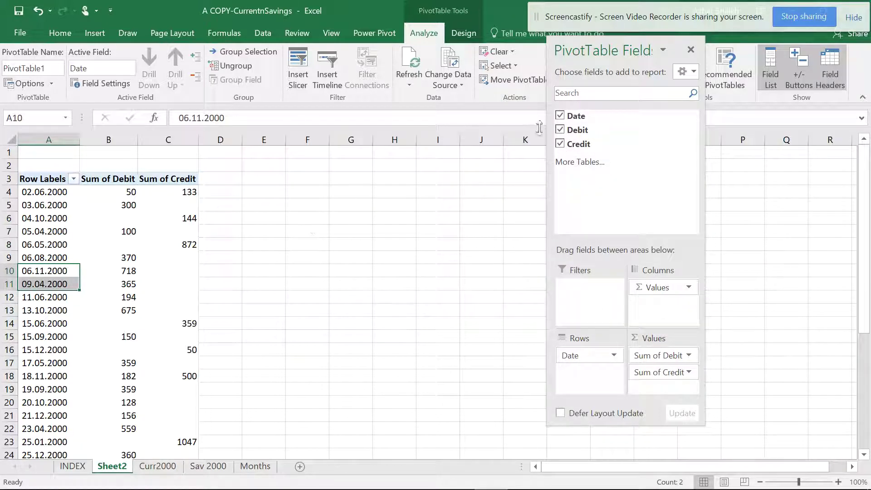
- Try sorting the PivotTable's Date field ascending by Date, with the first key sort order set to January, February, March and the other full month names
click(689, 117)
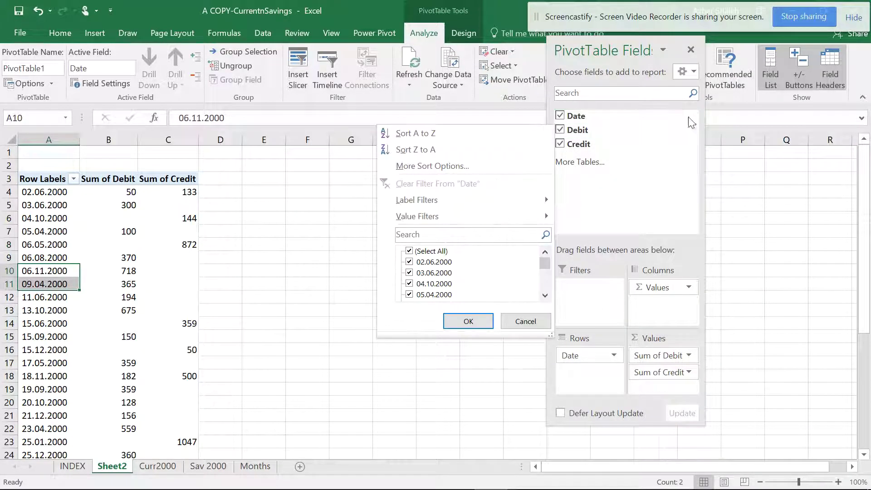
click(455, 166)
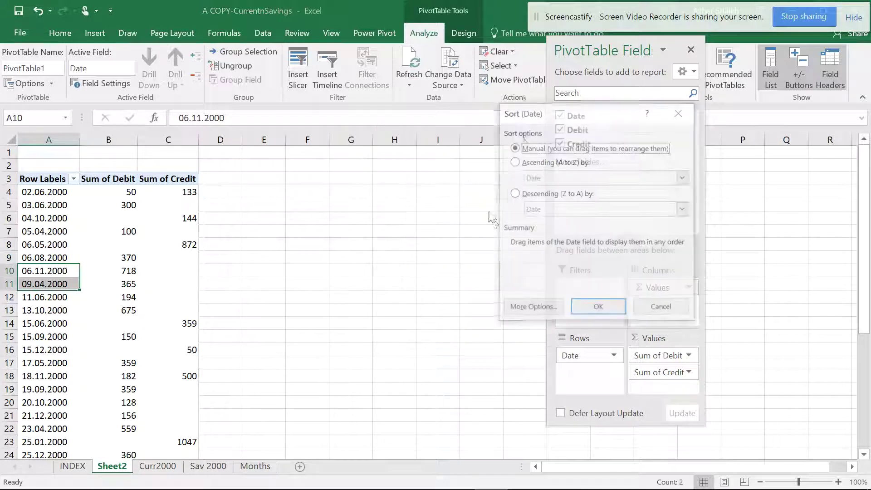
click(514, 162)
click(533, 308)
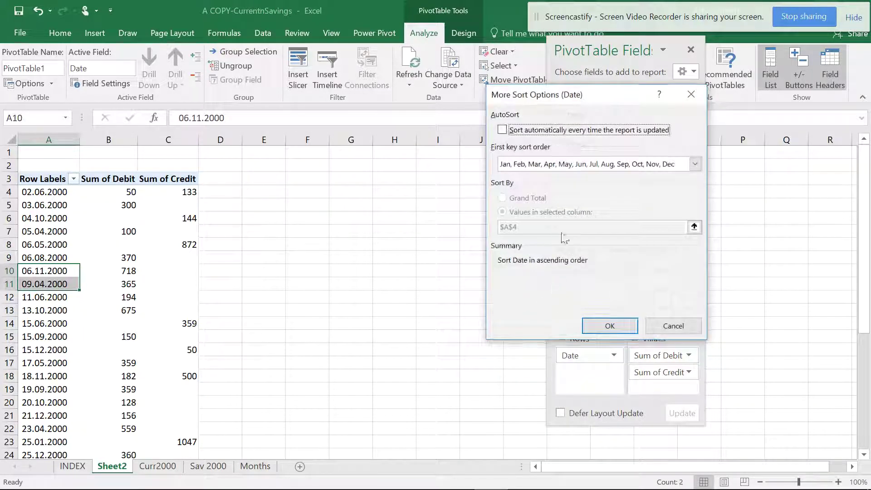
click(529, 168)
click(525, 222)
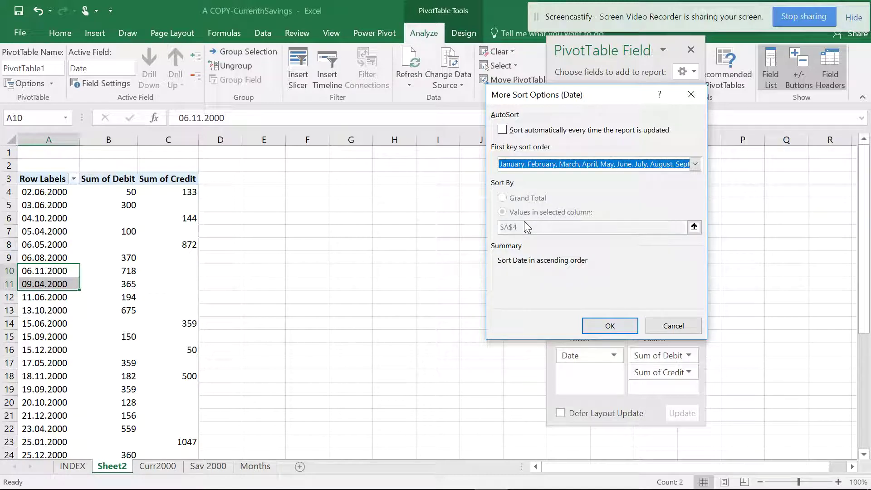
click(598, 326)
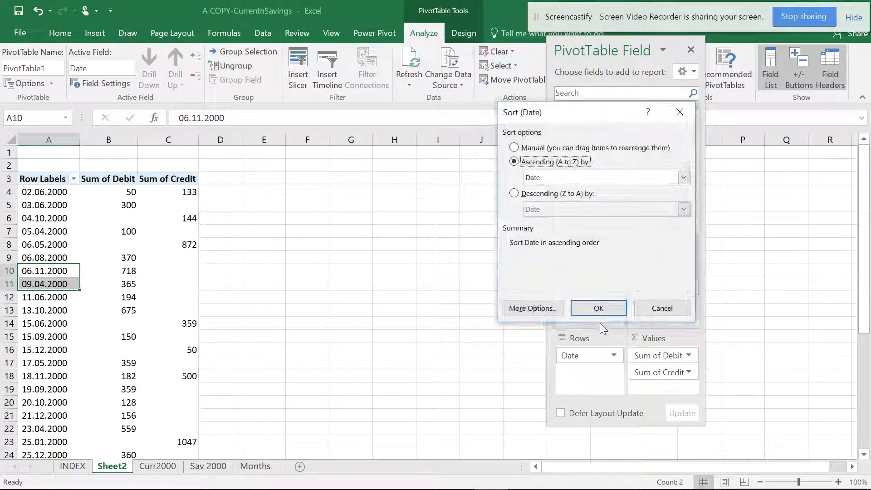
click(599, 308)
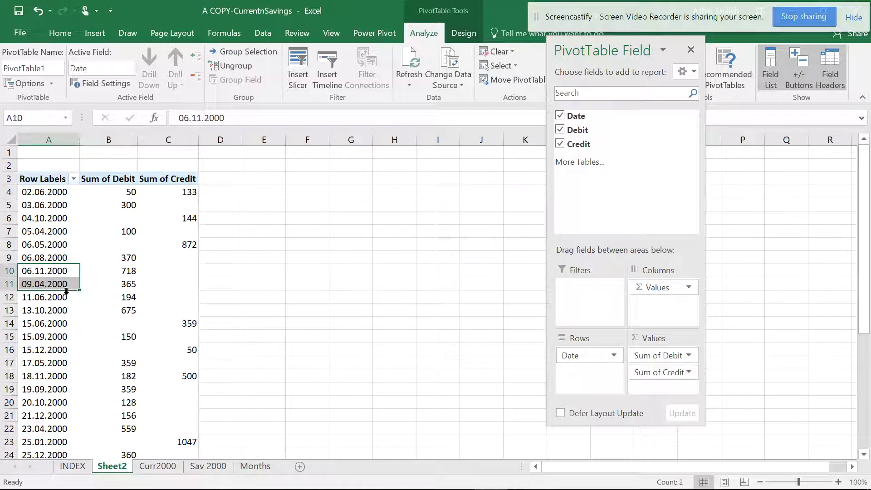
- Delete Sheet2 with the PivotTable from the workbook
right_click(117, 472)
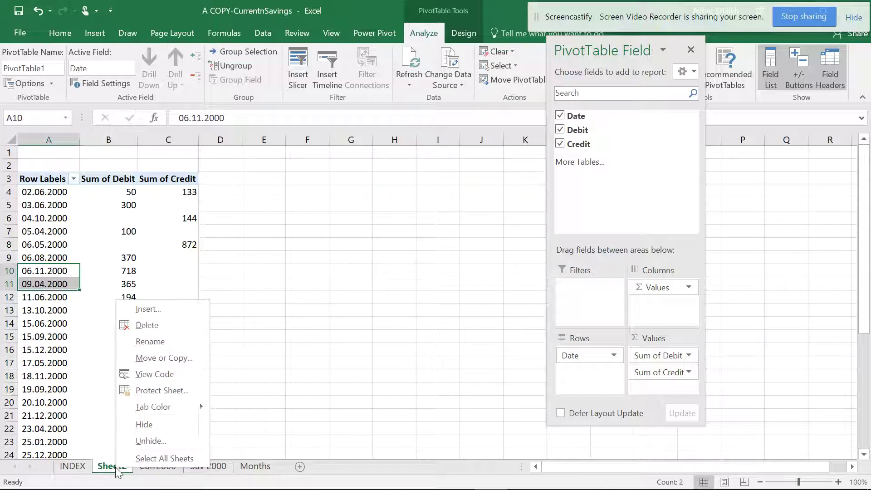
click(177, 329)
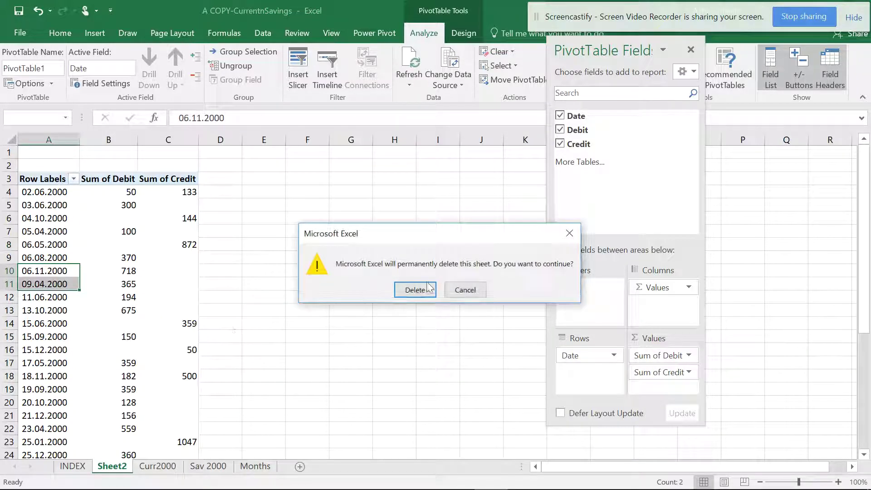
click(416, 290)
scroll(355, 280, up, 10)
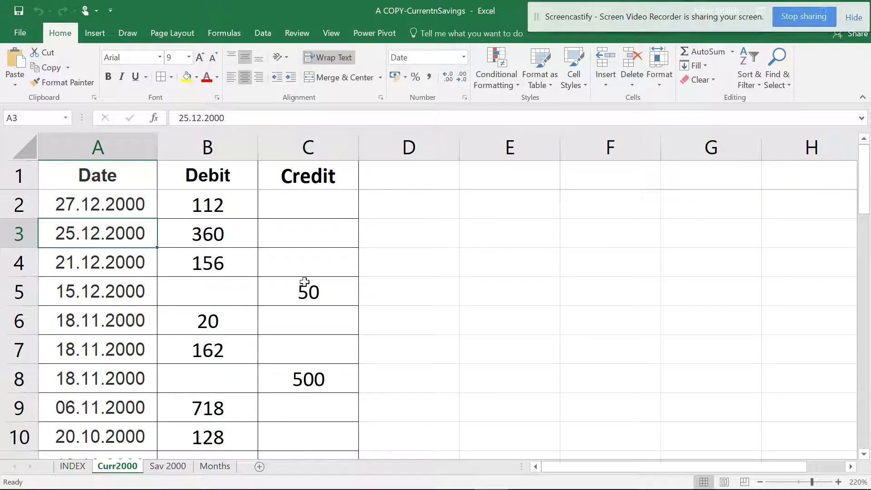
- Examine the full-name and abbreviated month series tables on the Months sheet
click(210, 467)
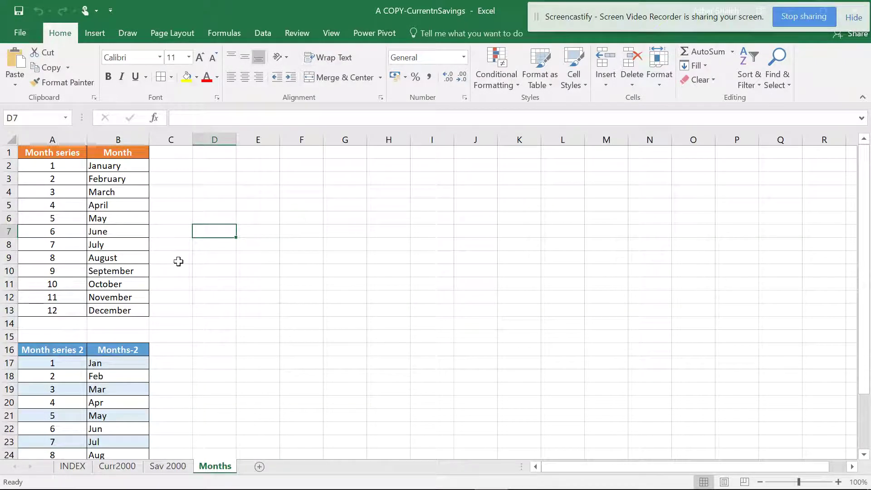
scroll(182, 235, up, 6)
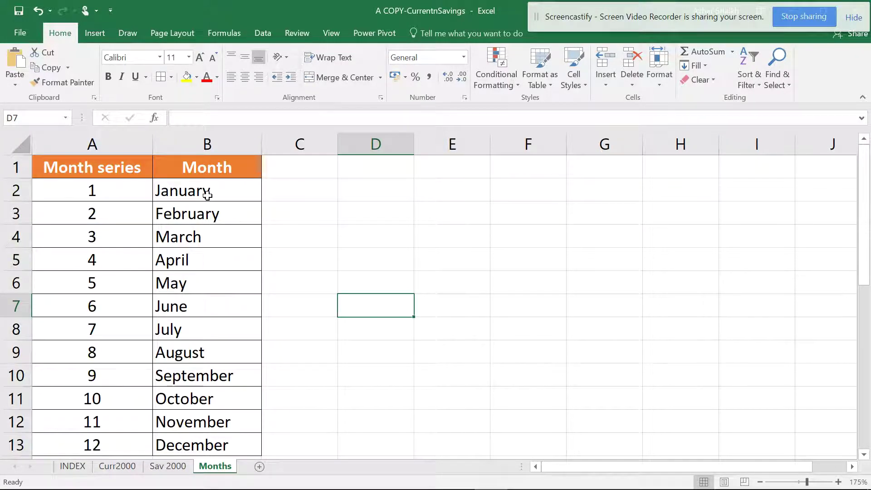
drag(209, 201, 222, 353)
scroll(217, 240, down, 4)
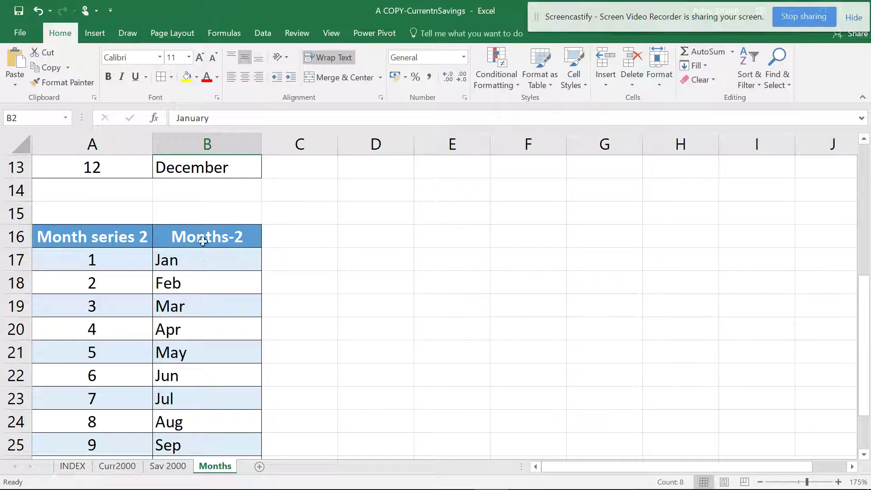
scroll(180, 265, down, 1)
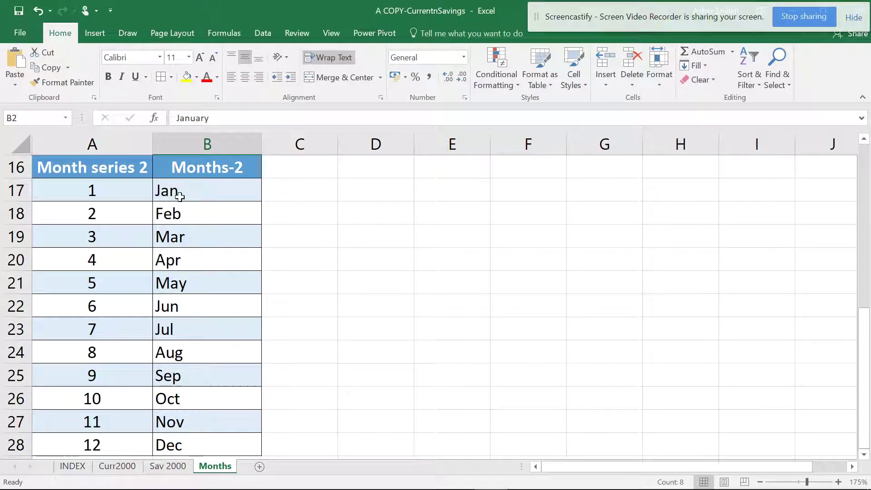
drag(181, 196, 181, 226)
scroll(181, 226, down, 4)
scroll(179, 241, up, 6)
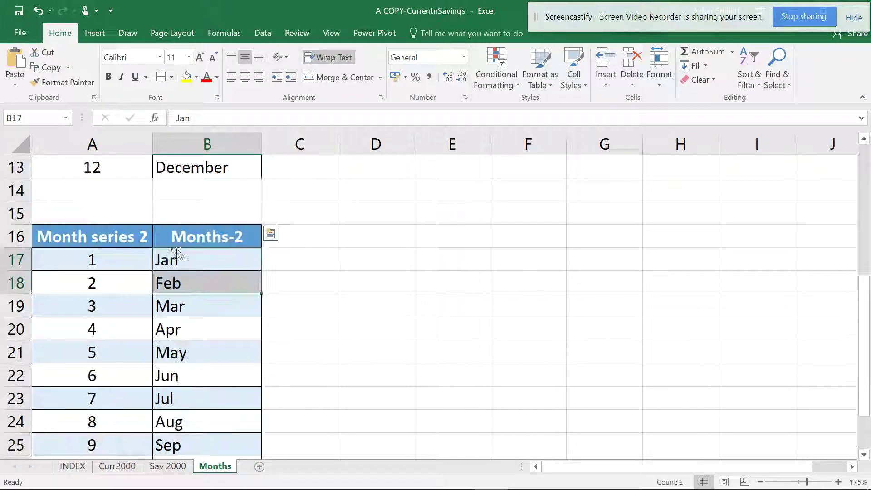
scroll(176, 252, up, 3)
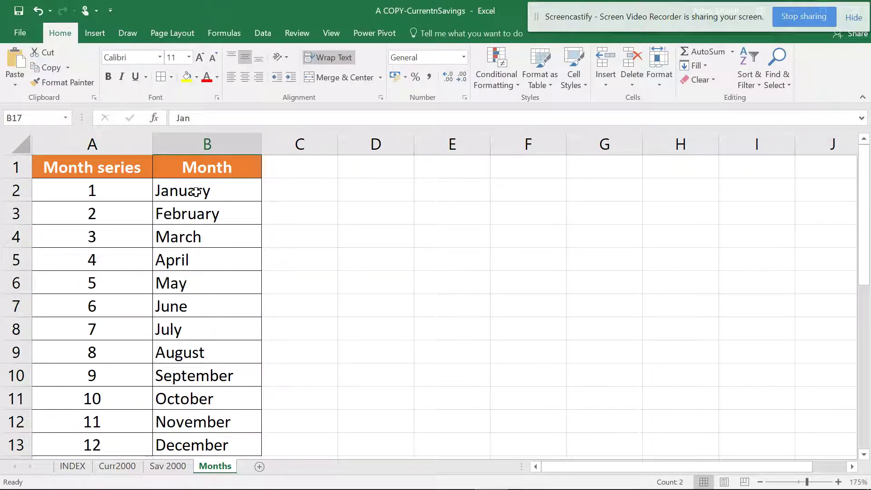
scroll(183, 445, down, 4)
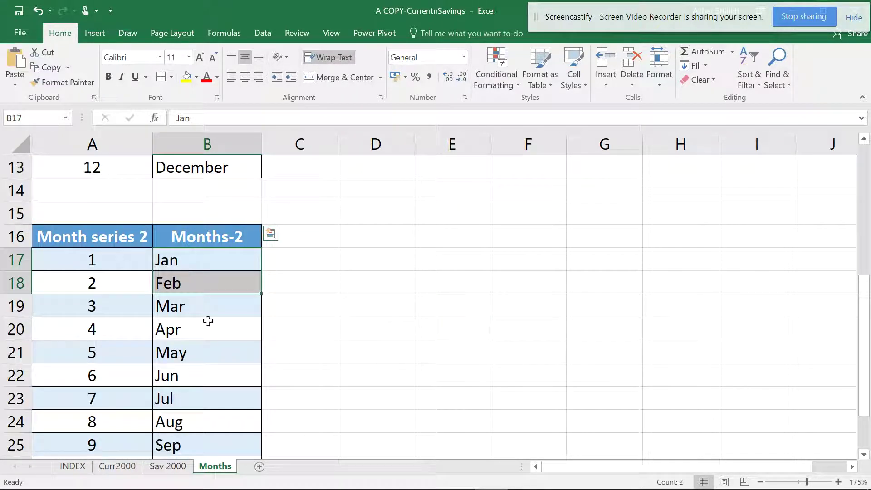
scroll(189, 296, up, 4)
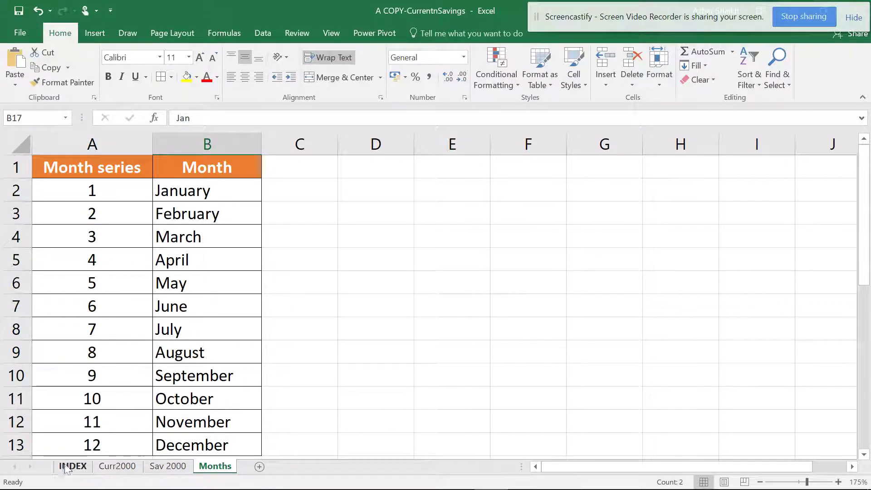
- Fill the NORMAL EXCEL and Transactions cells C2:C3 on the INDEX sheet with yellow
click(110, 461)
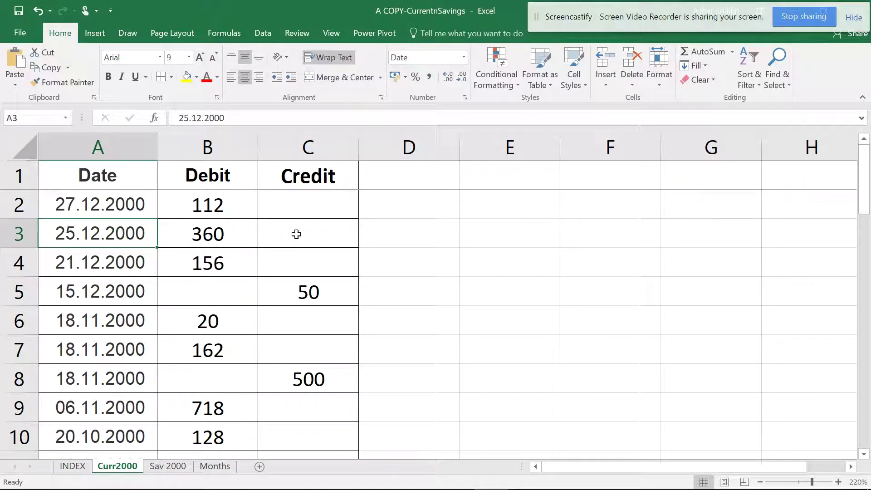
click(73, 465)
click(130, 182)
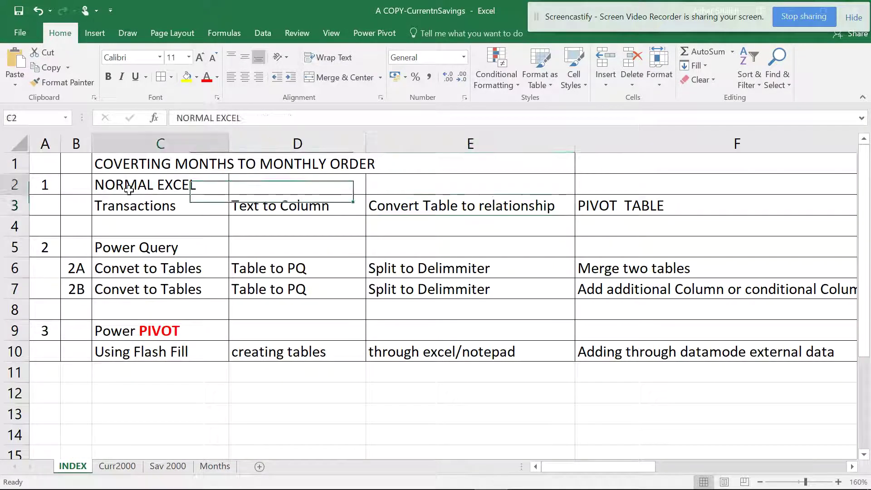
click(196, 77)
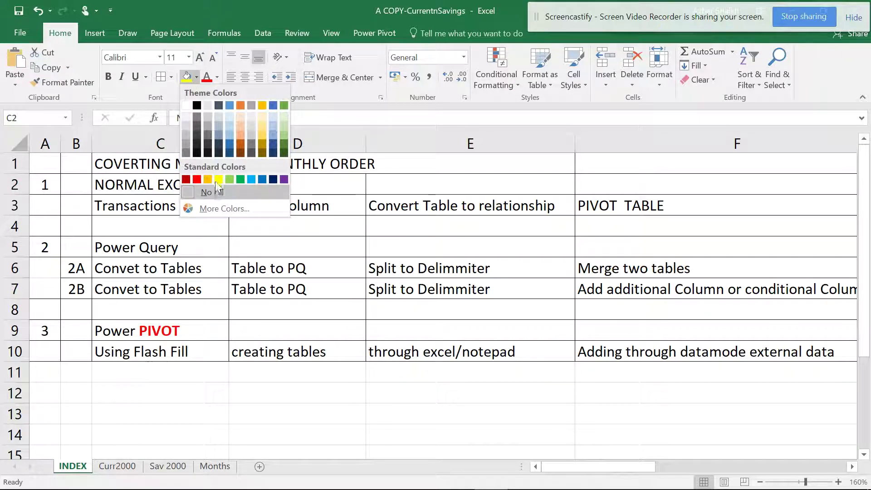
click(120, 185)
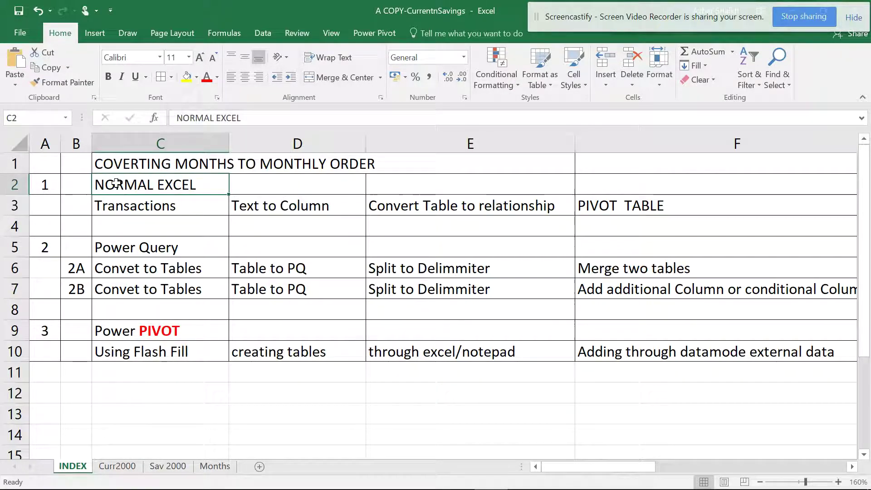
drag(120, 185, 127, 205)
click(187, 77)
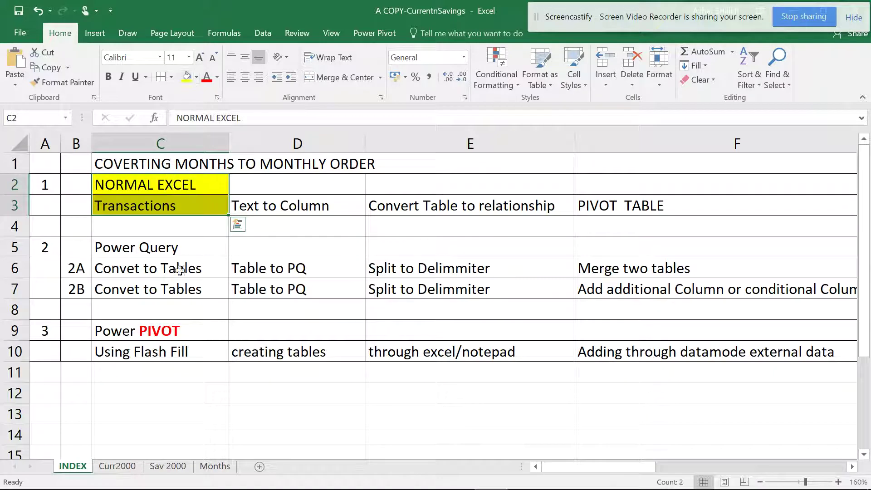
click(274, 197)
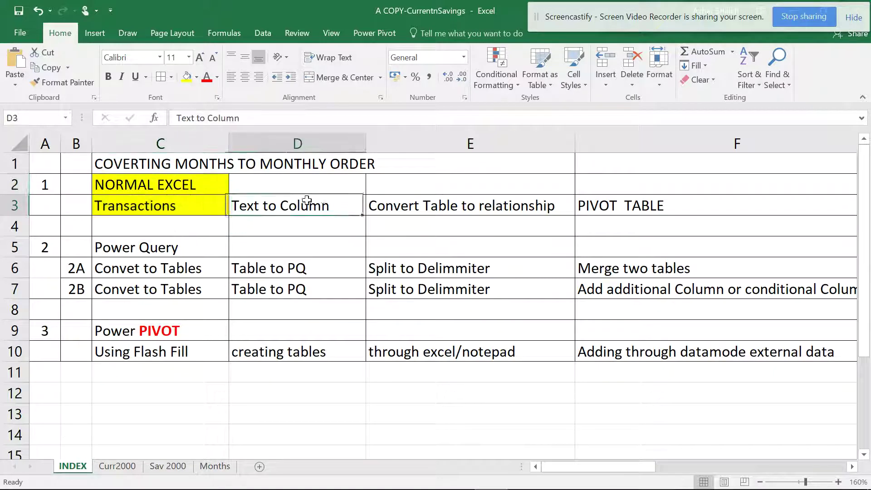
click(53, 249)
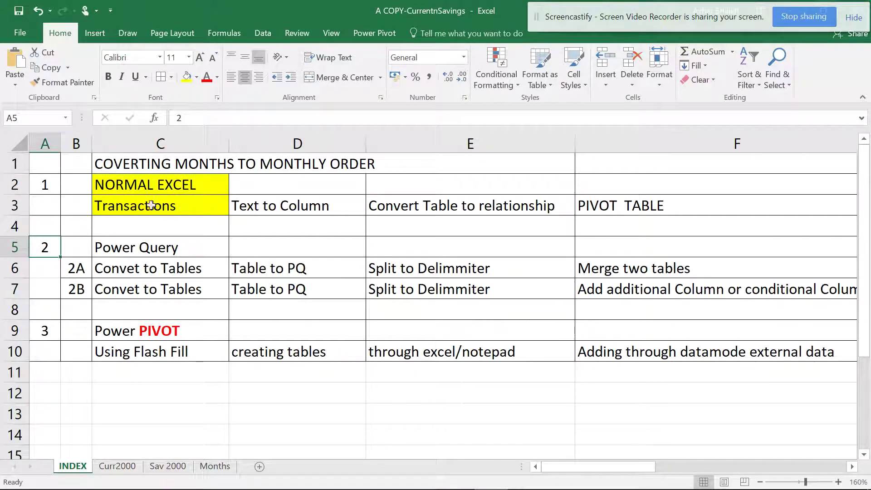
click(143, 183)
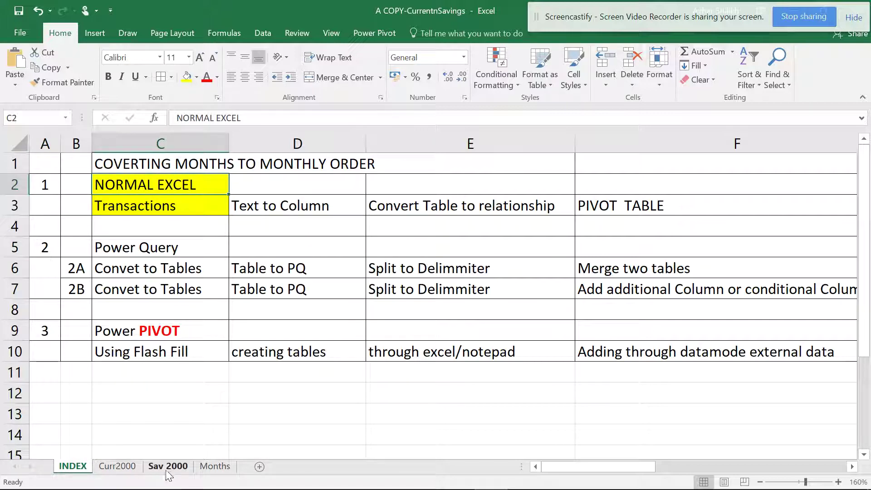
- Select the entire Date column A on the Curr2000 sheet
click(119, 467)
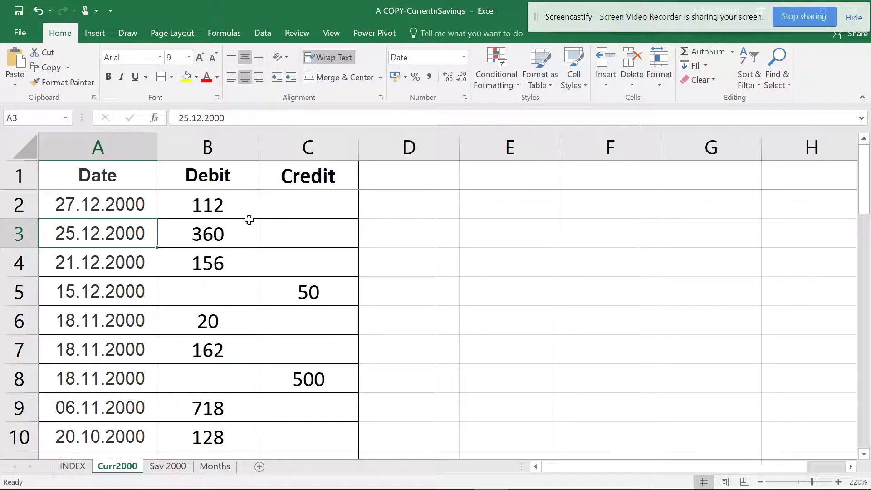
click(122, 150)
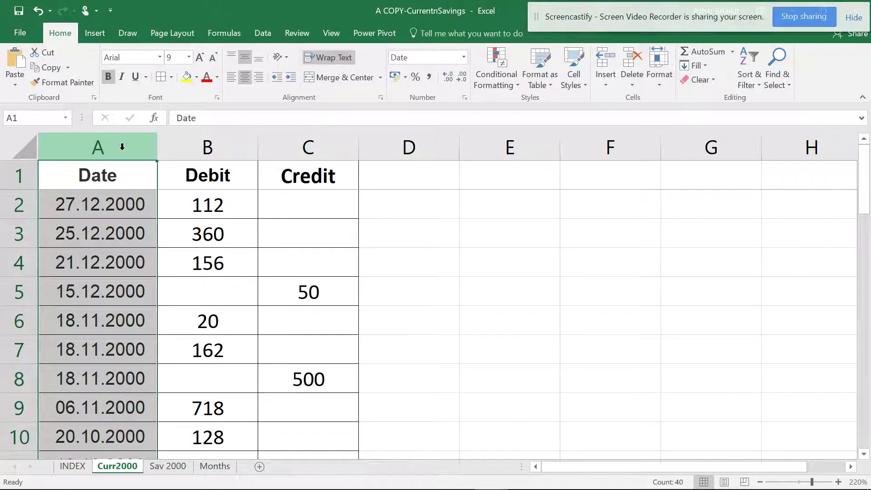
scroll(120, 150, down, 2)
scroll(116, 175, up, 2)
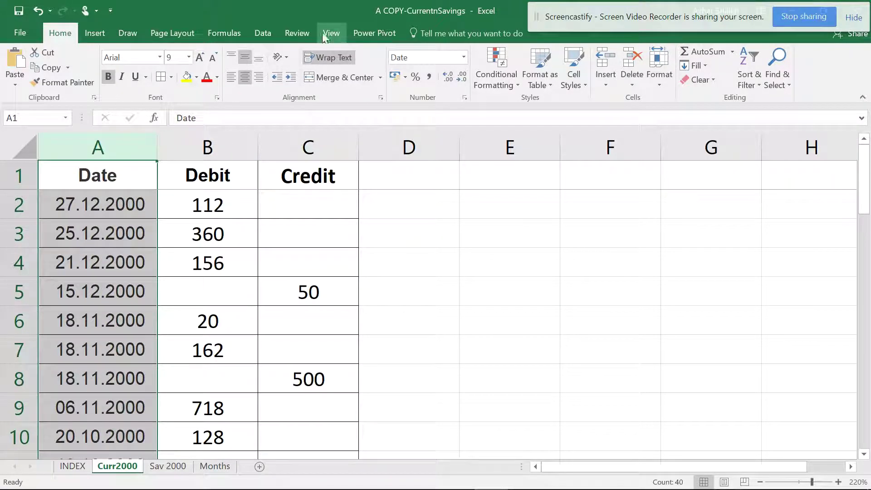
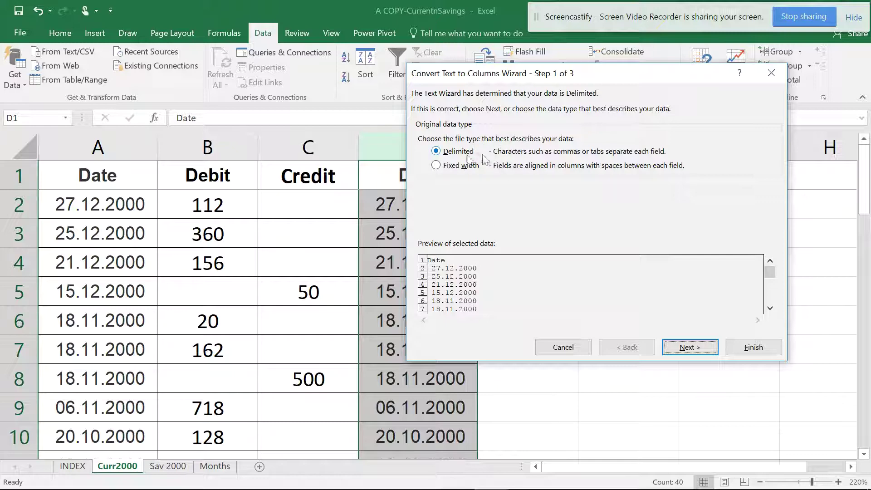
- Split the delimited dates in column D at each "." into General-format columns, with $D$1 as the destination
click(685, 347)
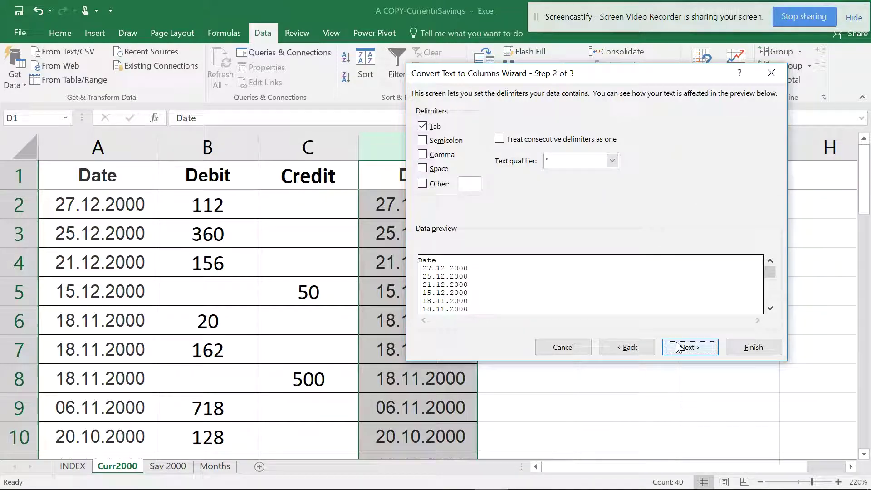
click(424, 184)
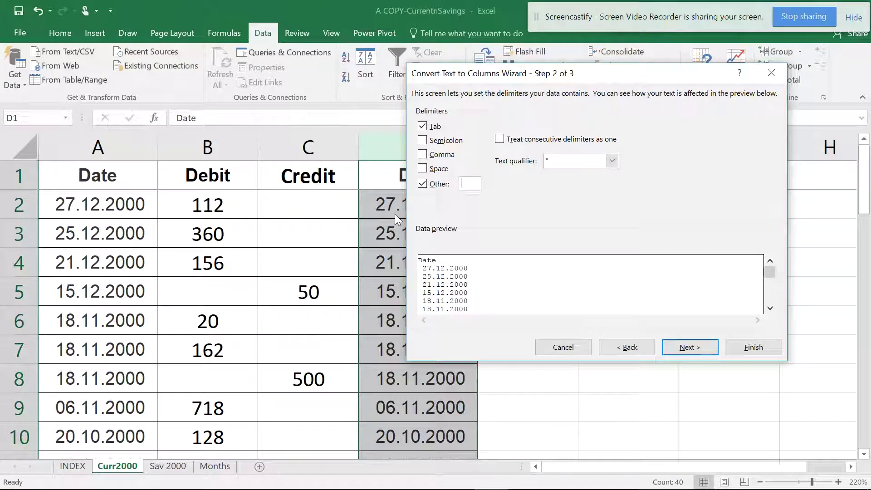
text(.)
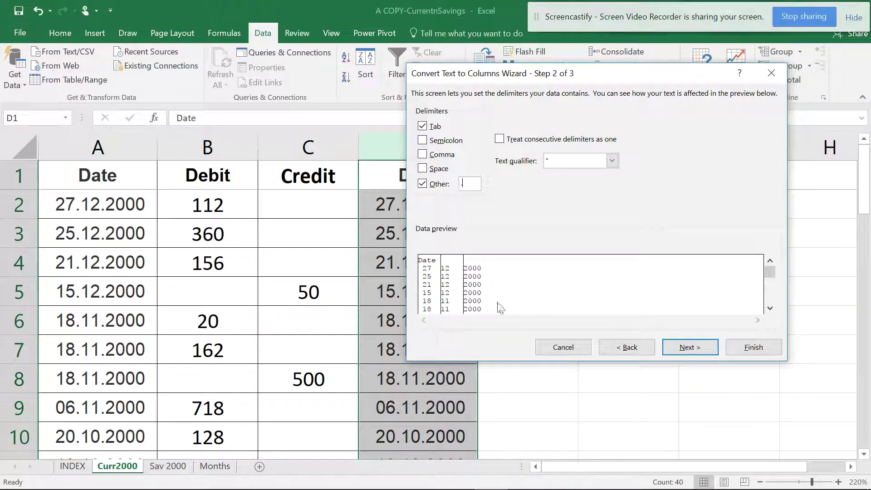
click(687, 351)
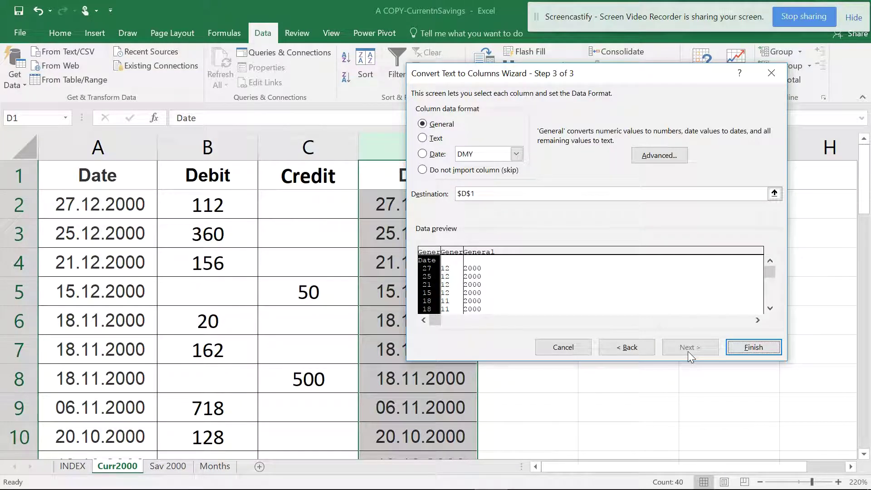
drag(454, 73, 532, 63)
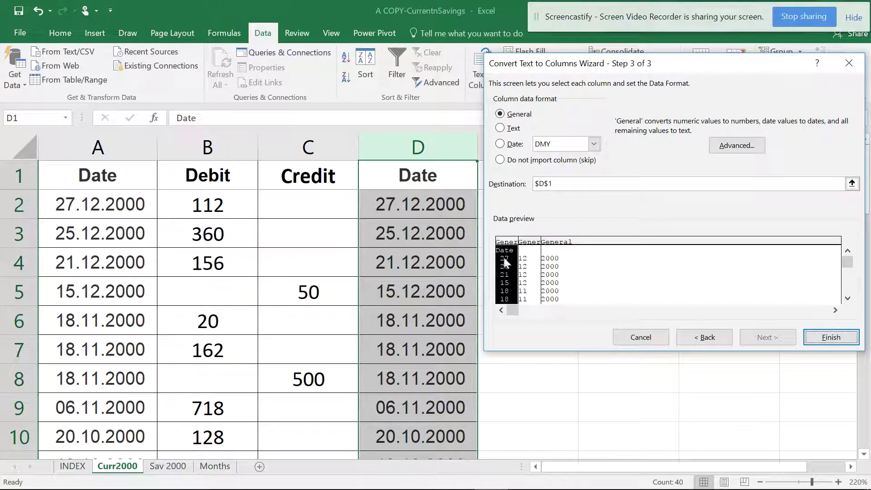
click(821, 337)
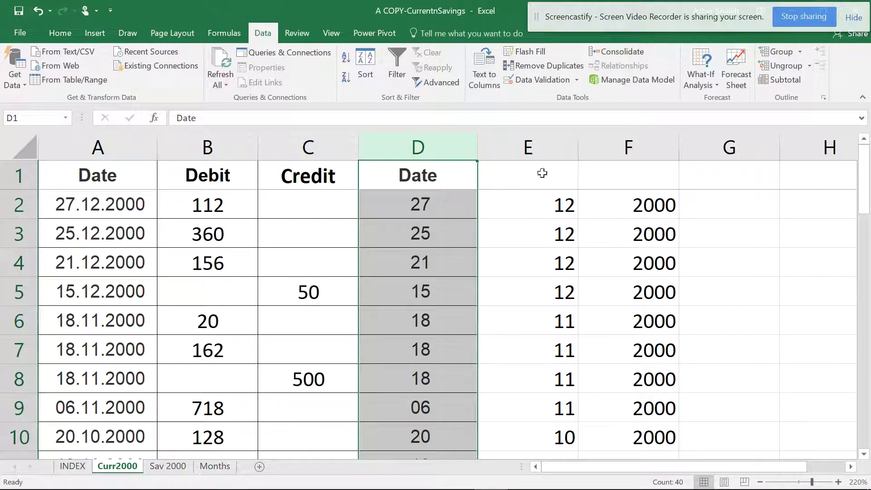
- Label the split date columns in D1:F1 on the Curr2000 sheet as Day, Month and Year
double_click(444, 175)
drag(442, 176, 417, 176)
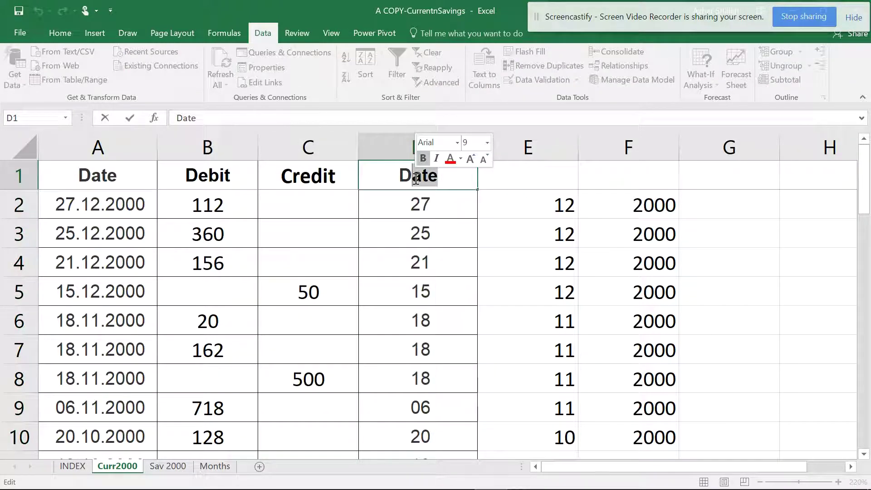
text(ay)
click(511, 168)
key(BackSpace)
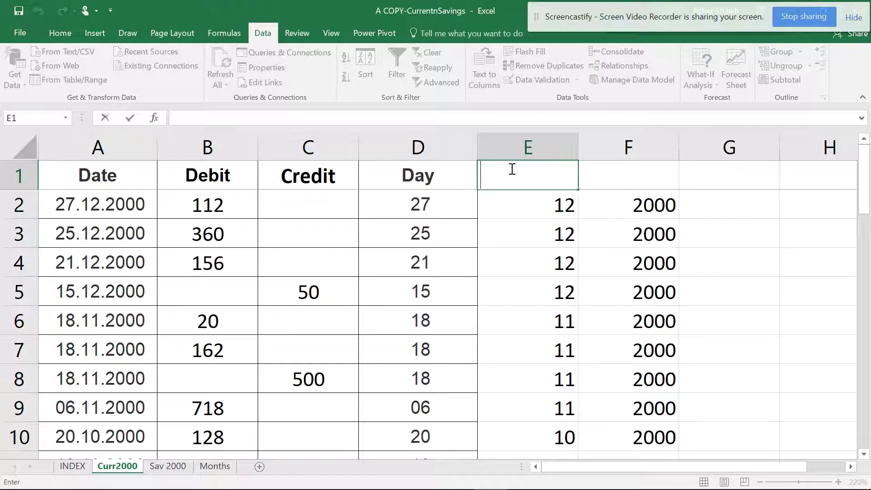
text(Mn)
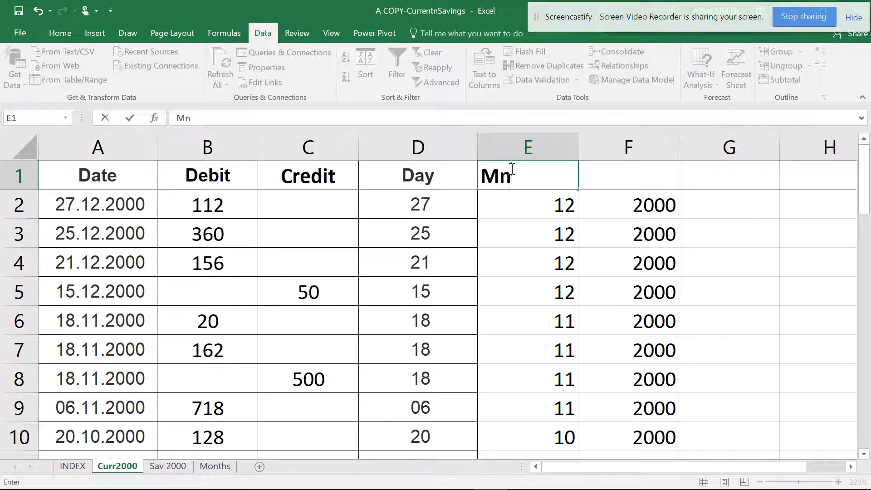
key(BackSpace)
text(onth)
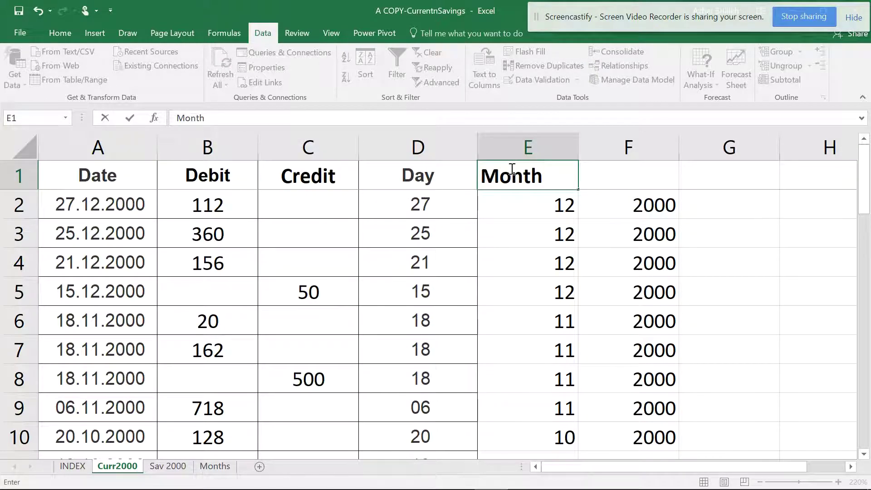
click(626, 176)
key(BackSpace)
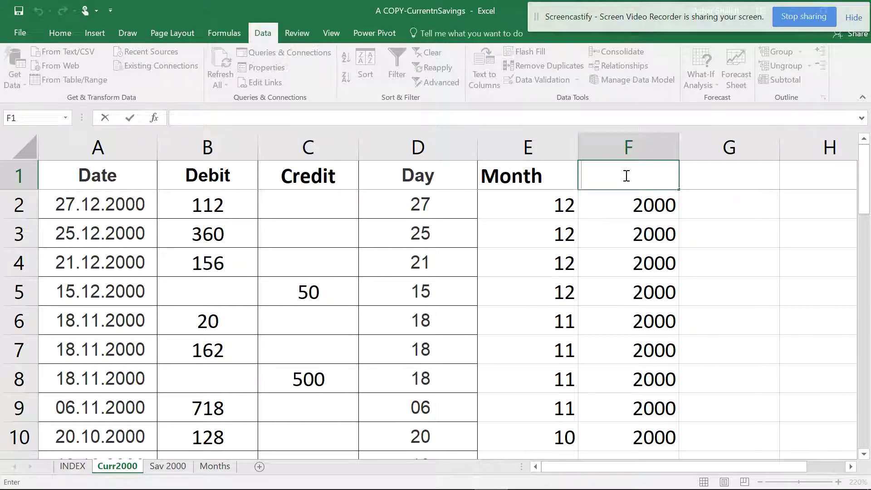
text(Year)
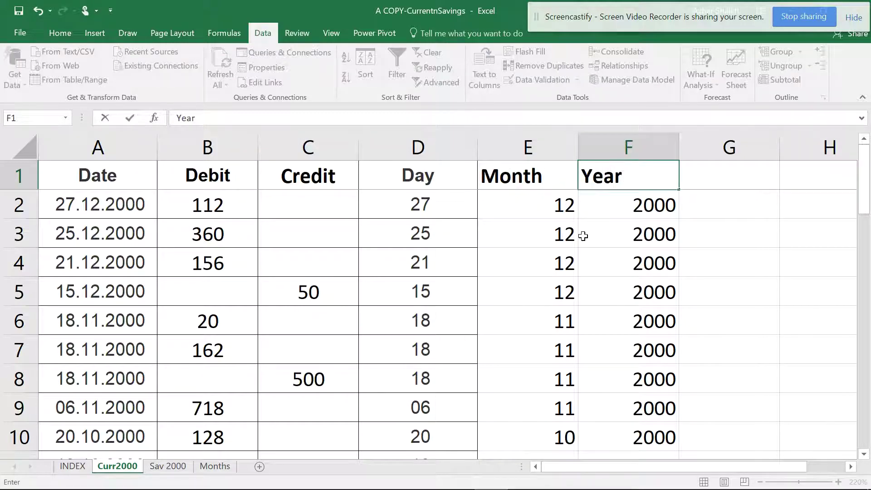
click(582, 236)
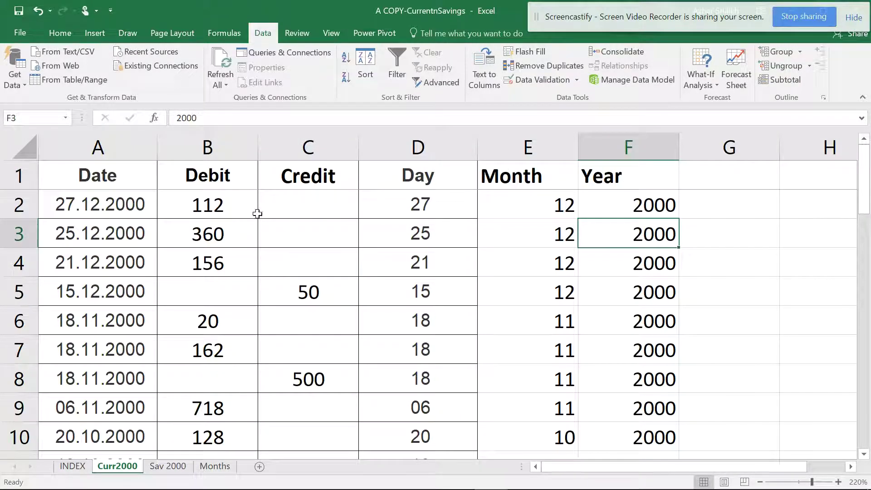
- Compare the month series tables on the Months sheet with the transaction rows and split date columns on the Curr2000 sheet
click(214, 466)
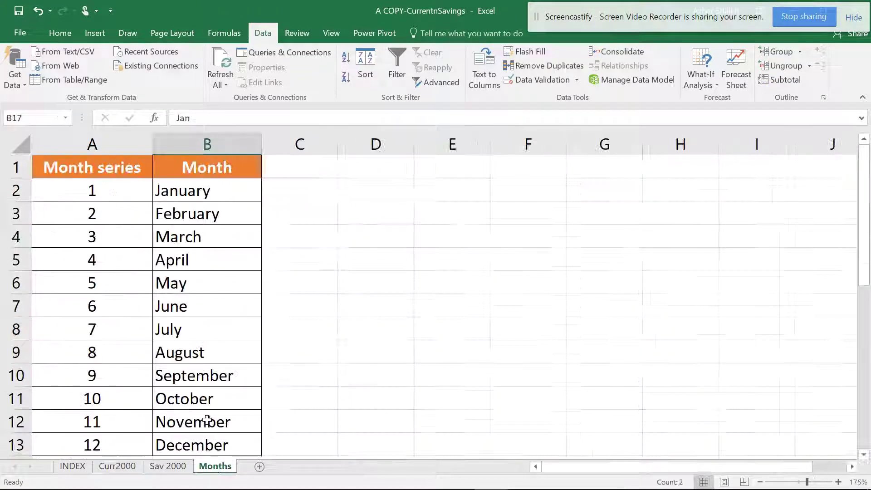
scroll(111, 210, down, 6)
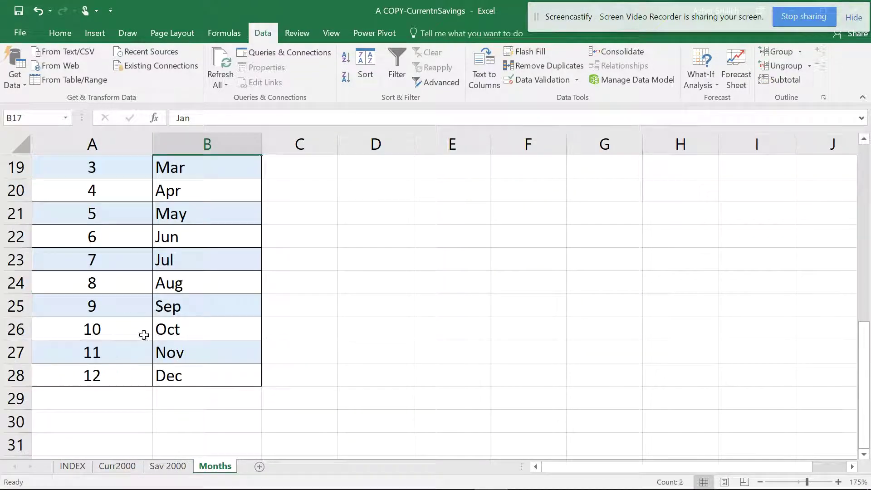
scroll(142, 335, up, 6)
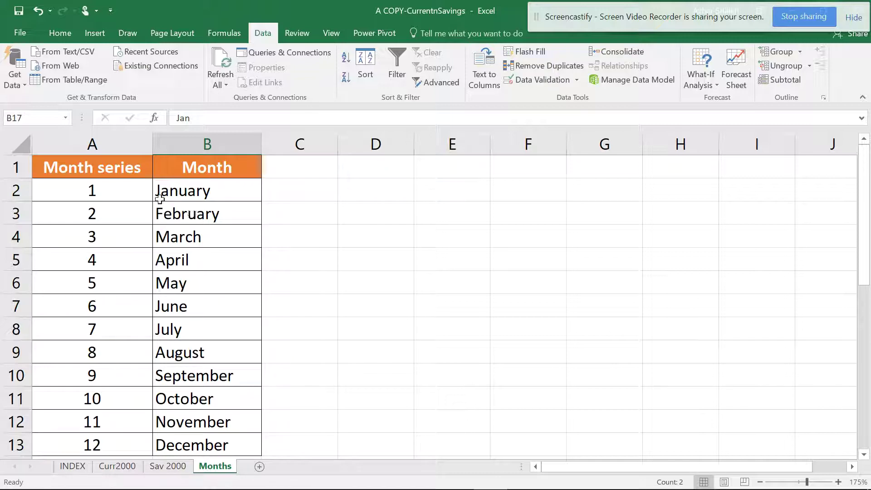
click(109, 466)
click(272, 270)
scroll(271, 267, down, 3)
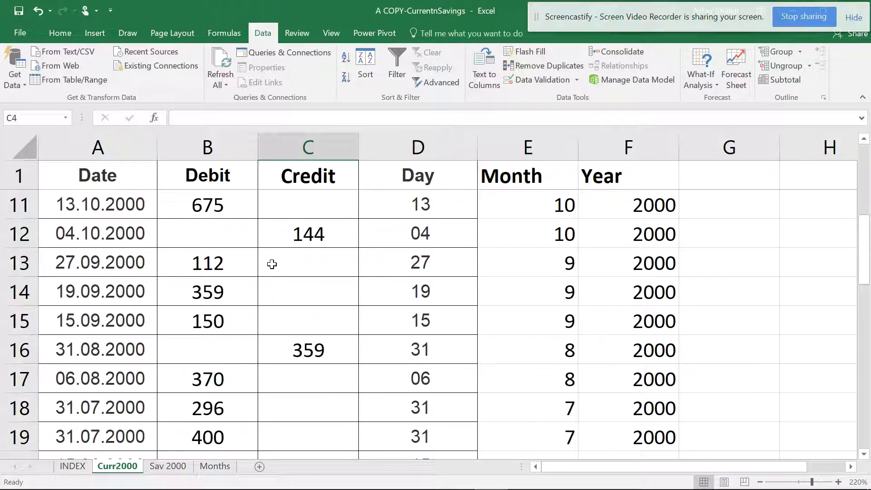
scroll(272, 268, up, 3)
scroll(272, 266, down, 9)
scroll(272, 266, up, 9)
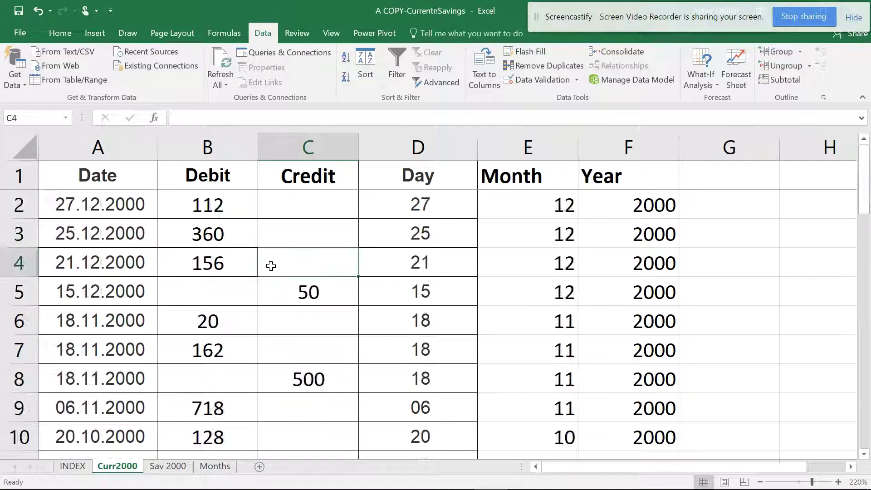
click(249, 248)
drag(249, 247, 248, 242)
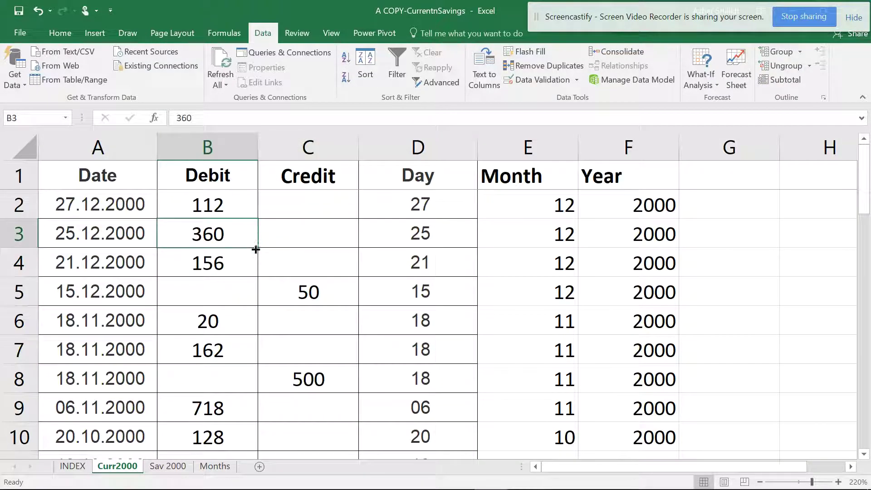
click(721, 253)
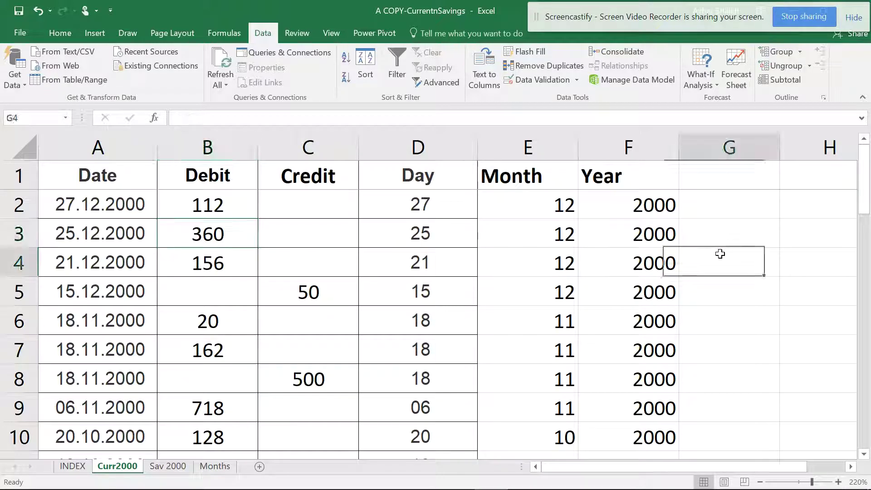
text(C)
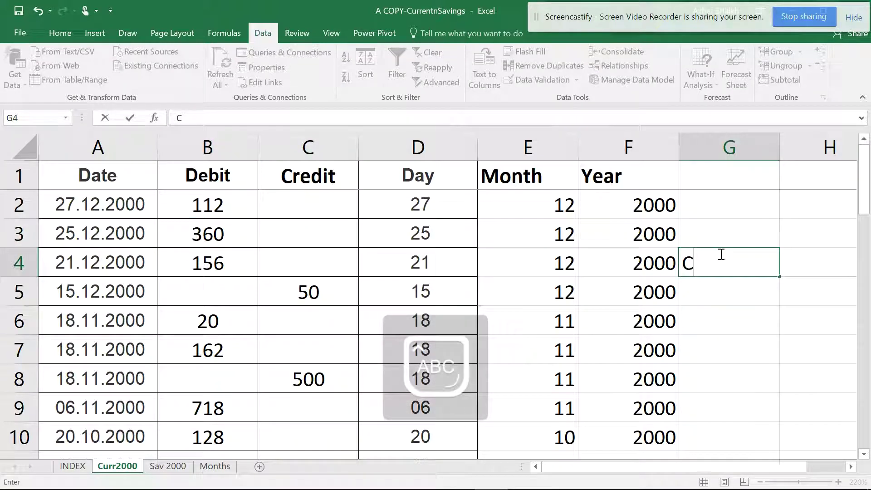
text(TRL)
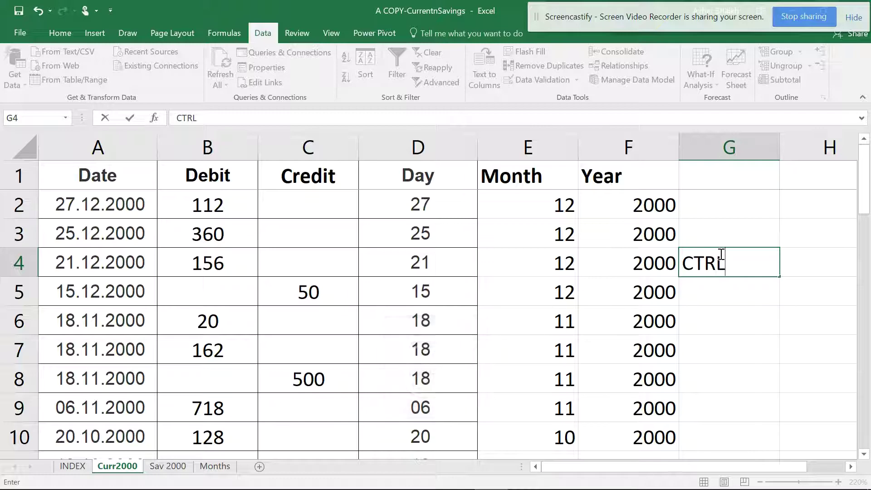
text(=+T)
key(BackSpace)
key(BackSpace)
key(BackSpace)
key(BackSpace)
key(BackSpace)
key(BackSpace)
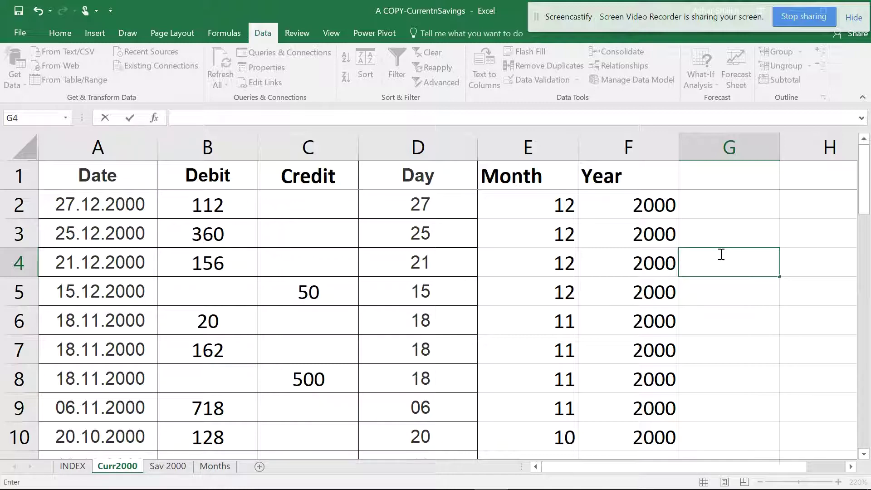
- Format the range $A$1:$F$40 on the Curr2000 sheet as a table with headers in a light-blue Medium style
click(365, 250)
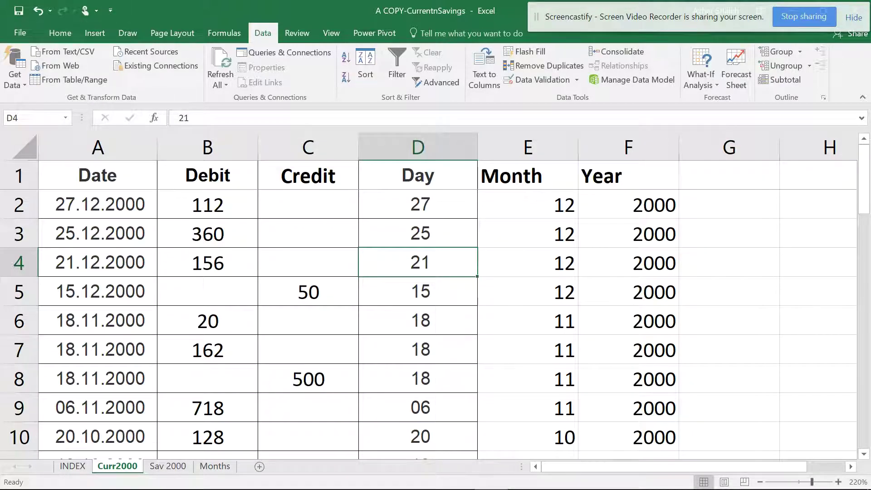
click(95, 34)
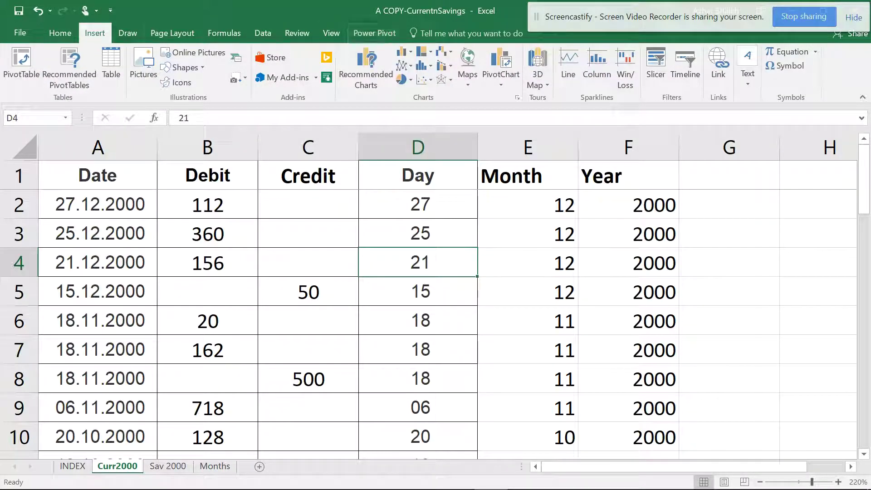
click(60, 33)
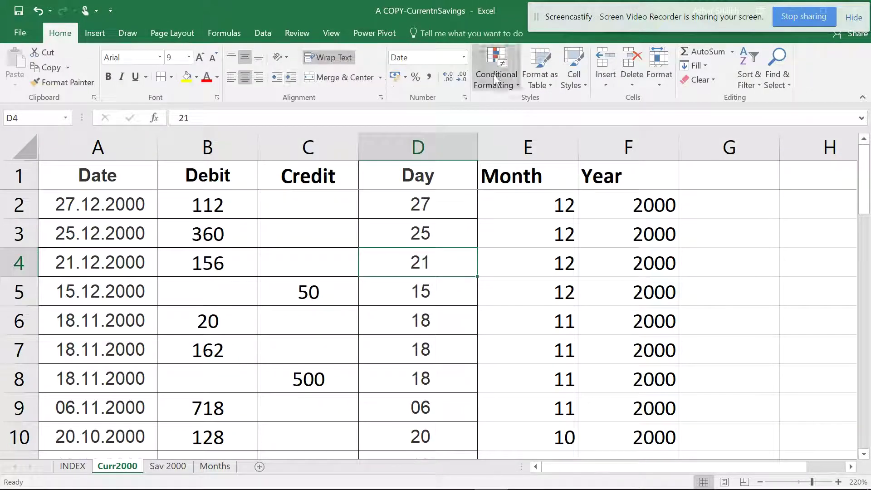
click(547, 77)
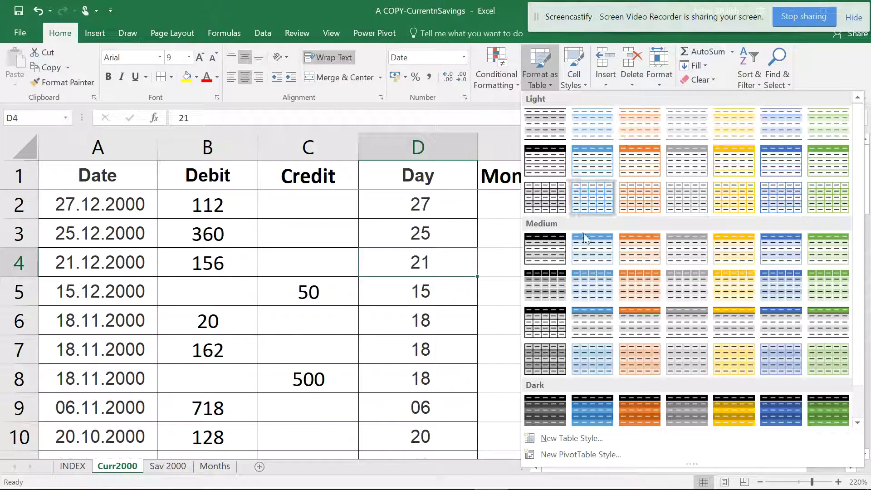
click(593, 250)
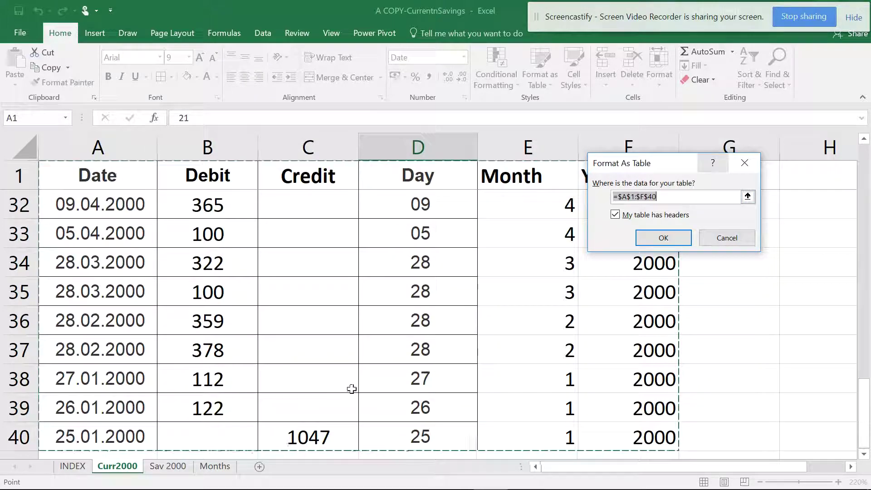
scroll(352, 389, down, 2)
scroll(354, 325, up, 3)
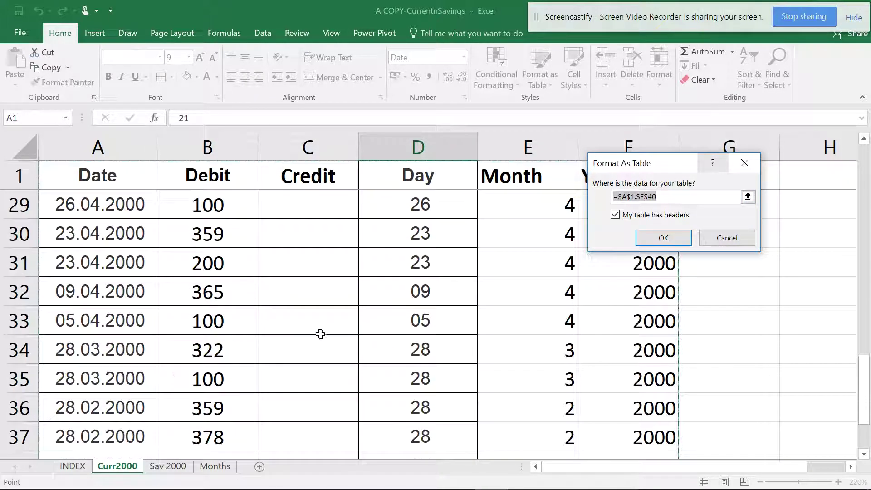
scroll(320, 334, up, 4)
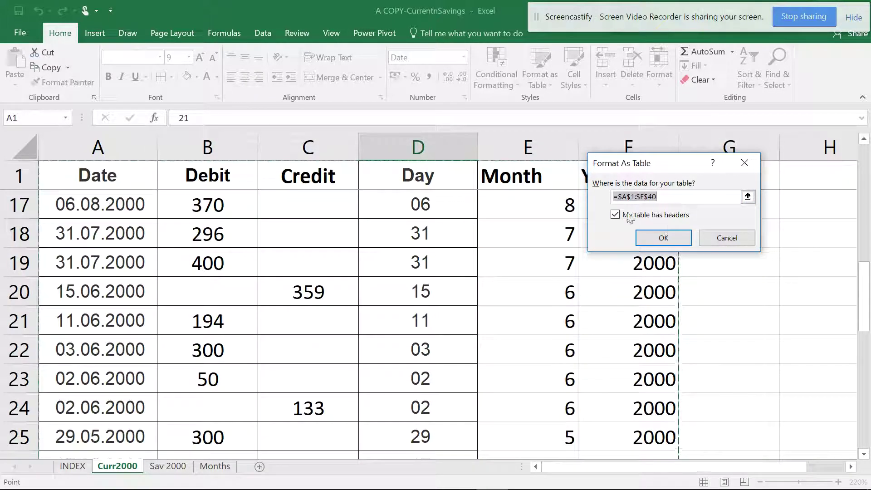
scroll(449, 206, up, 5)
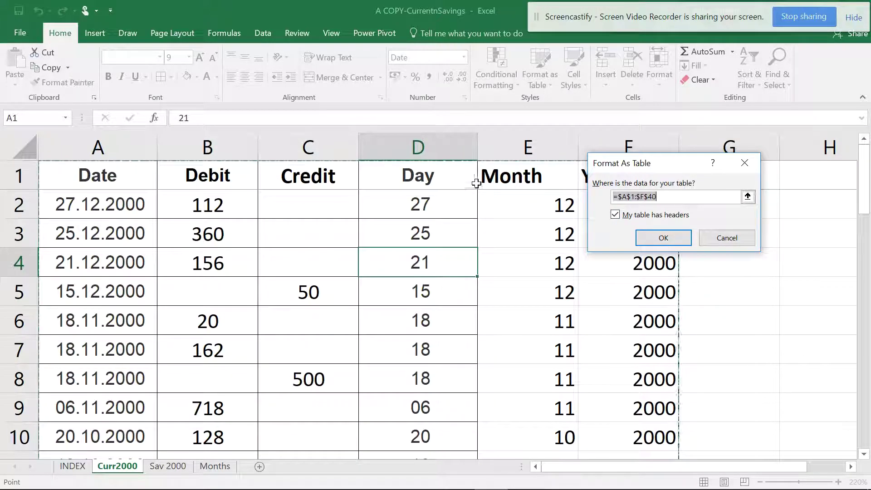
click(652, 239)
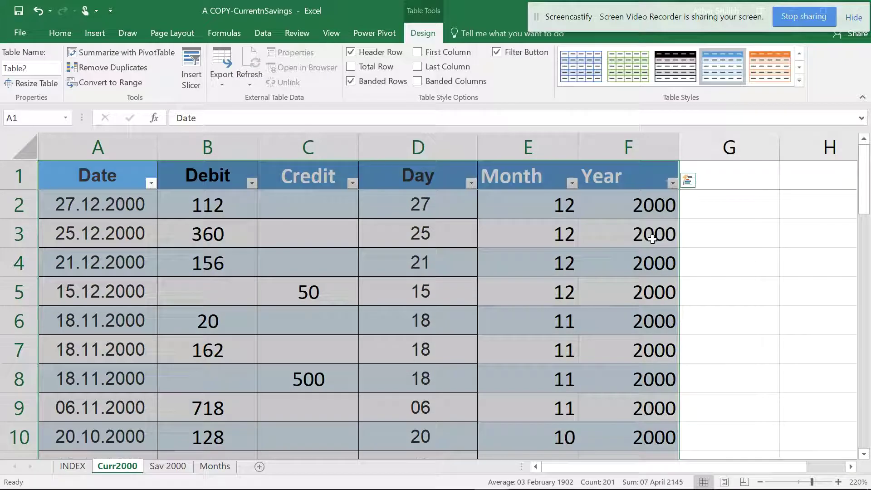
- Name the Curr2000 transactions table Cur_2000
click(39, 69)
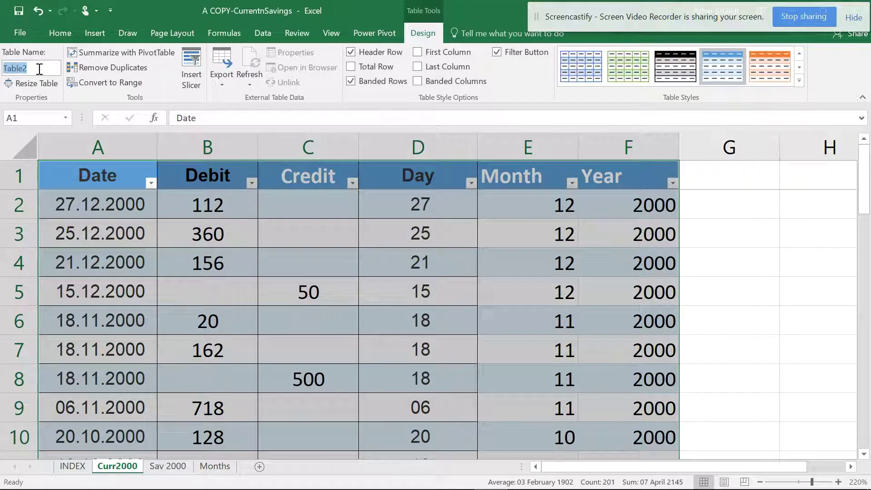
text(C)
key(Caps_Lock)
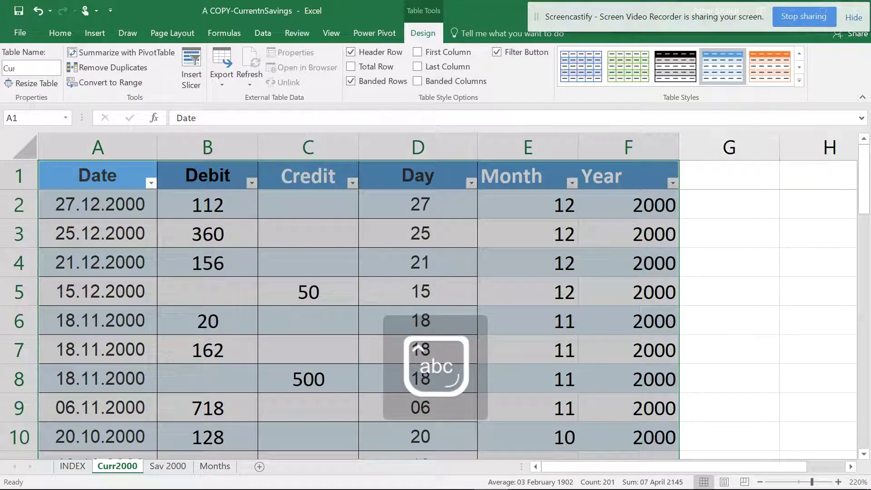
text(ur_2000)
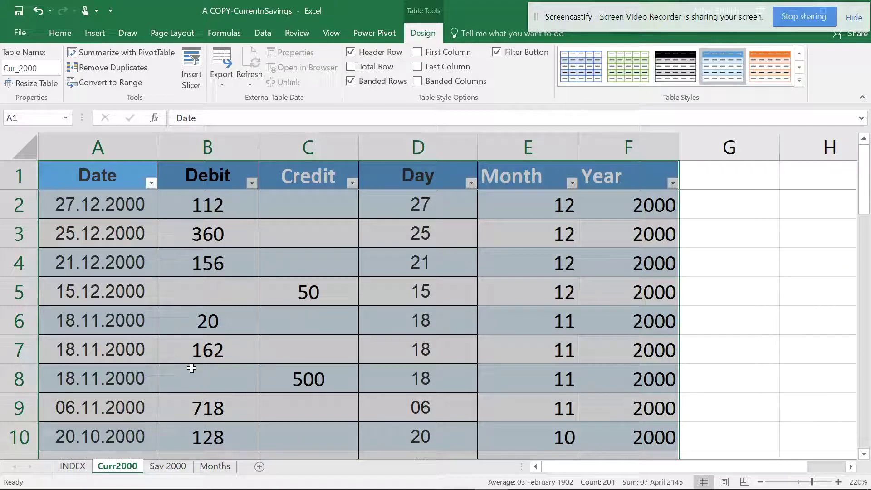
- Format the full-month range $A$1:$B$13 on the Months sheet as a table with headers in an orange Light style, named Months1
click(215, 466)
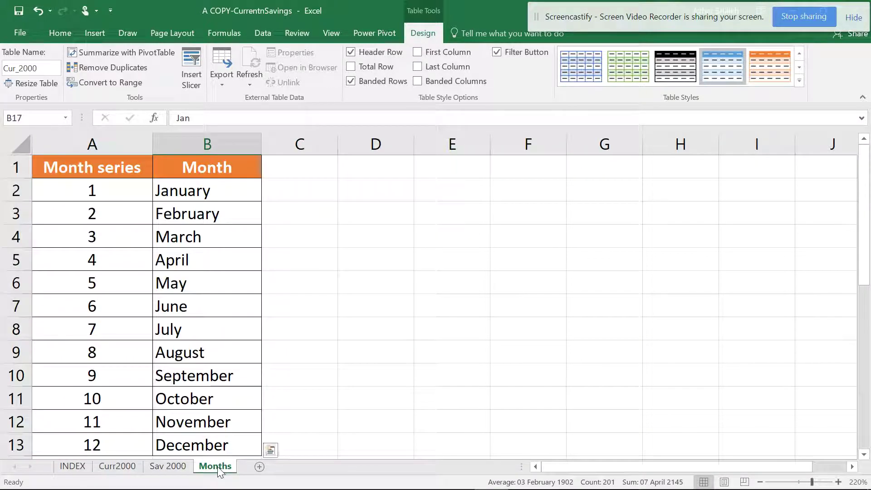
click(156, 231)
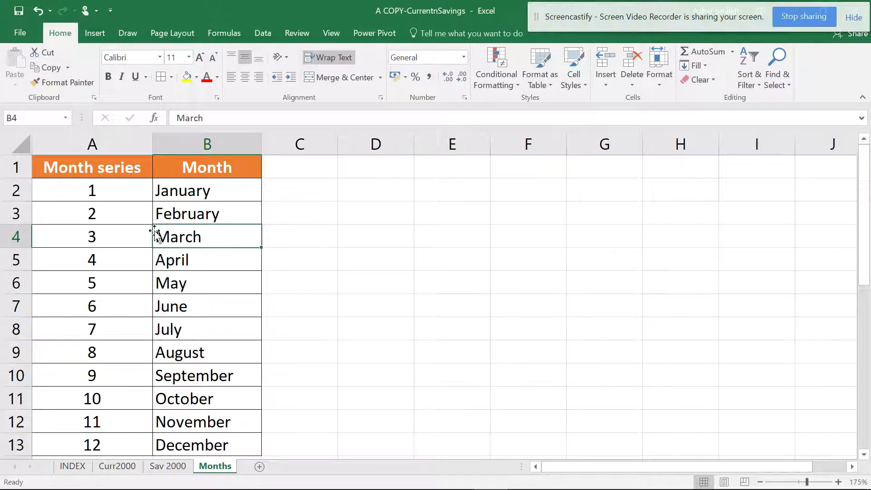
click(540, 75)
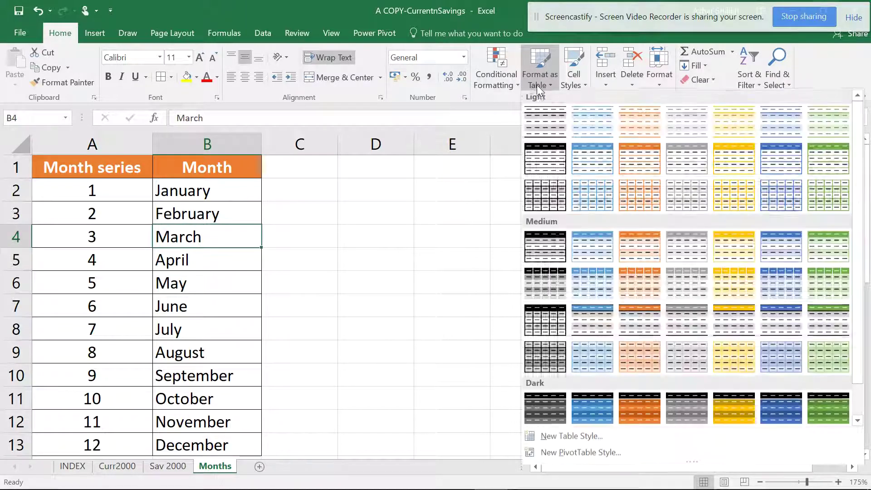
click(646, 130)
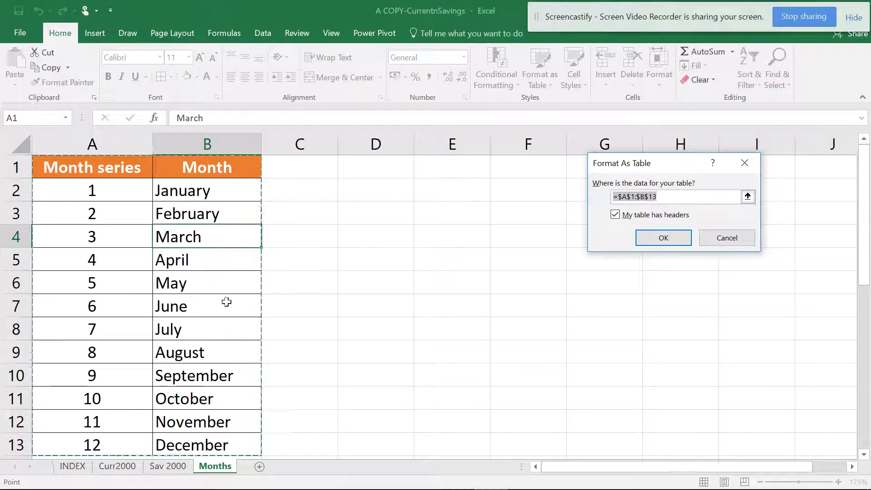
click(663, 238)
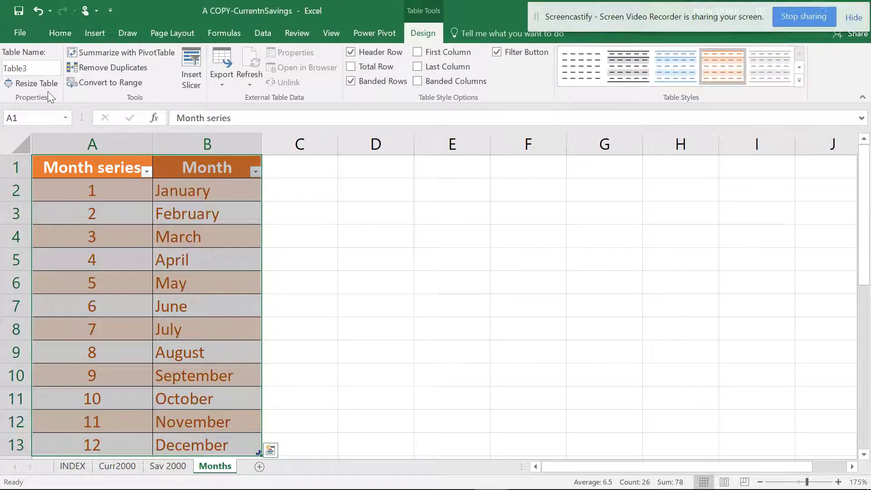
click(40, 67)
text(Months1)
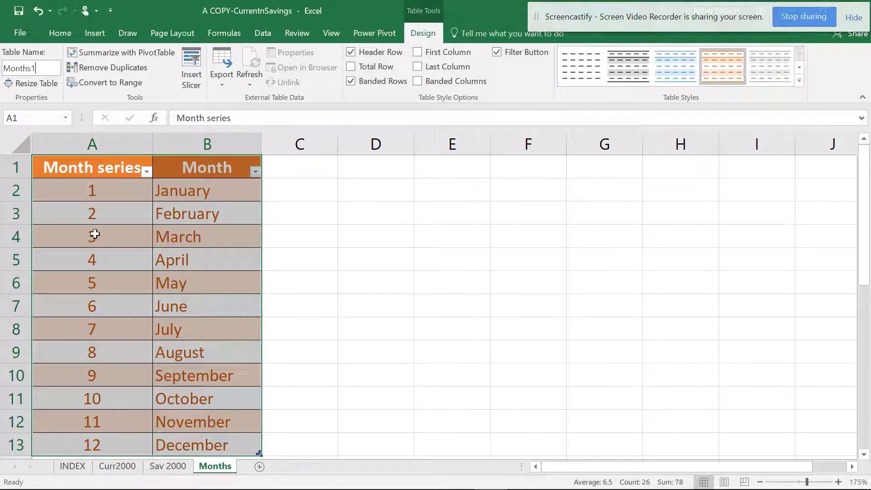
- Copy the Month series header from the Months sheet over the Month header in E1 of the Curr2000 sheet
click(123, 213)
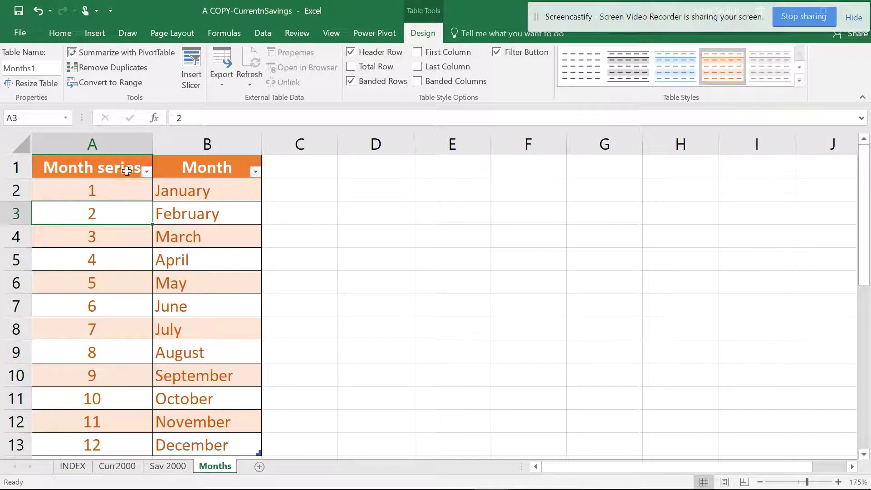
click(127, 170)
key(ctrl+c)
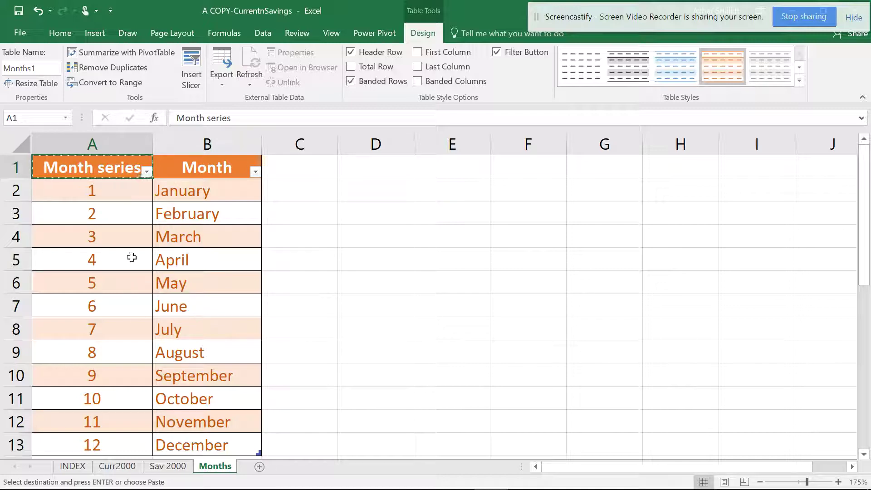
click(117, 466)
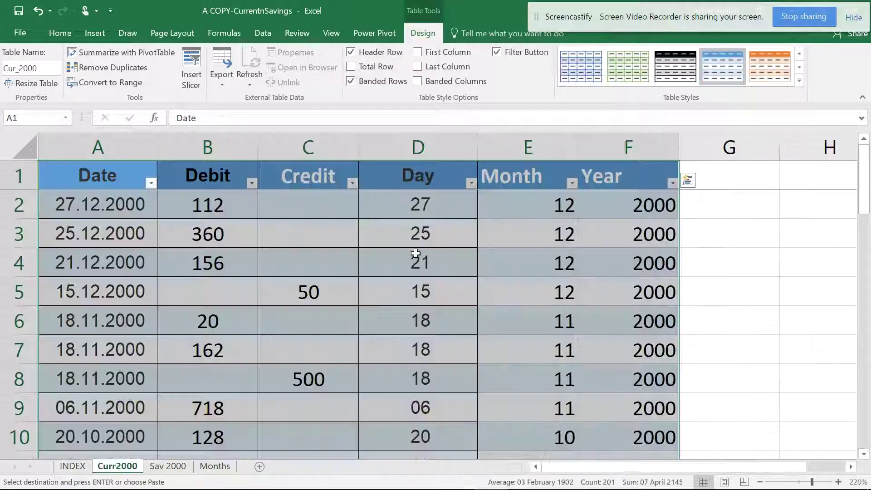
click(501, 181)
scroll(528, 220, down, 1)
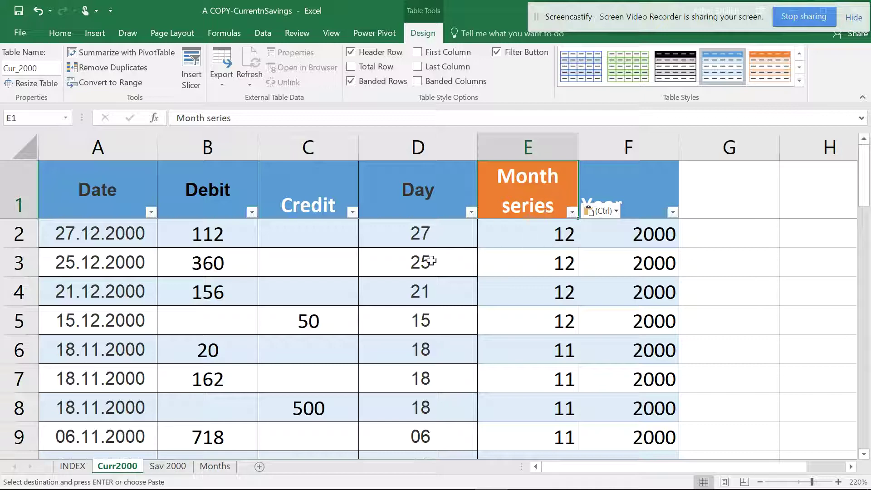
click(319, 284)
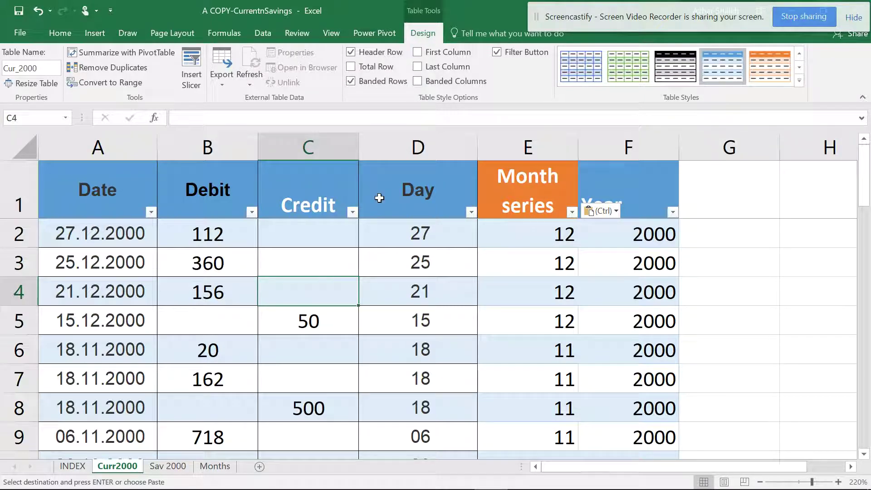
- Start a new table relationship with Cur_2000 as the table and Month series as its foreign column
click(262, 30)
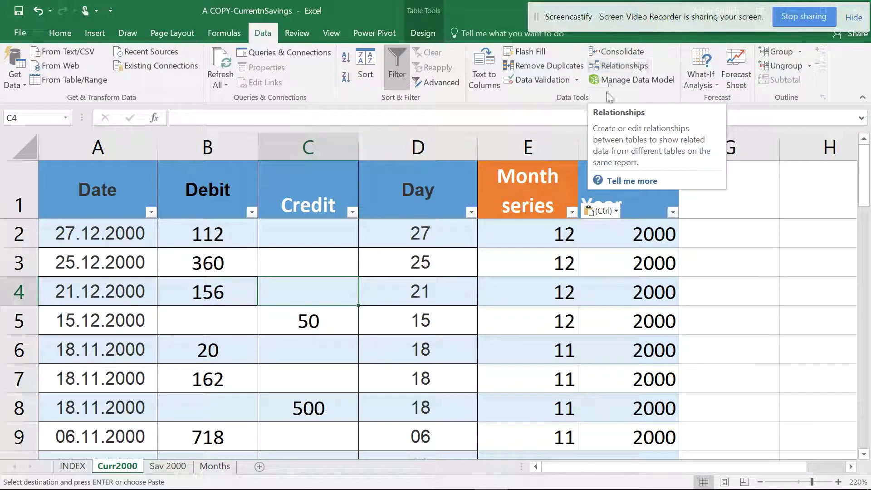
click(617, 66)
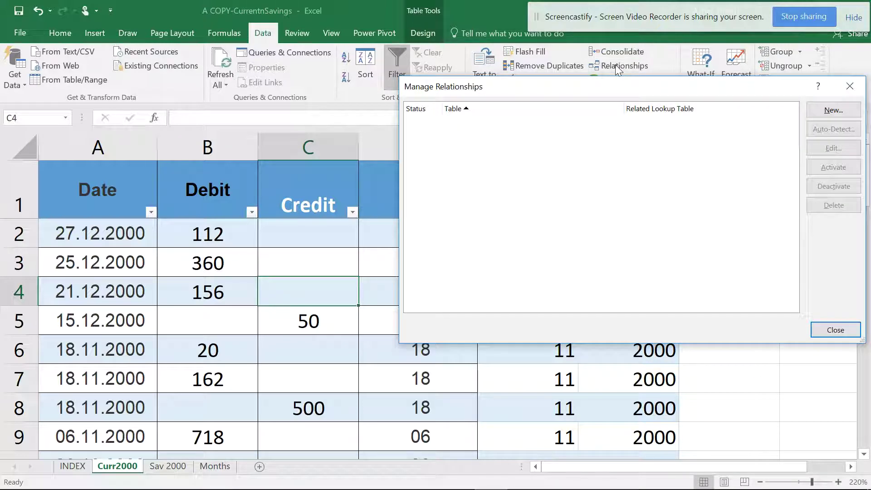
drag(634, 92, 514, 85)
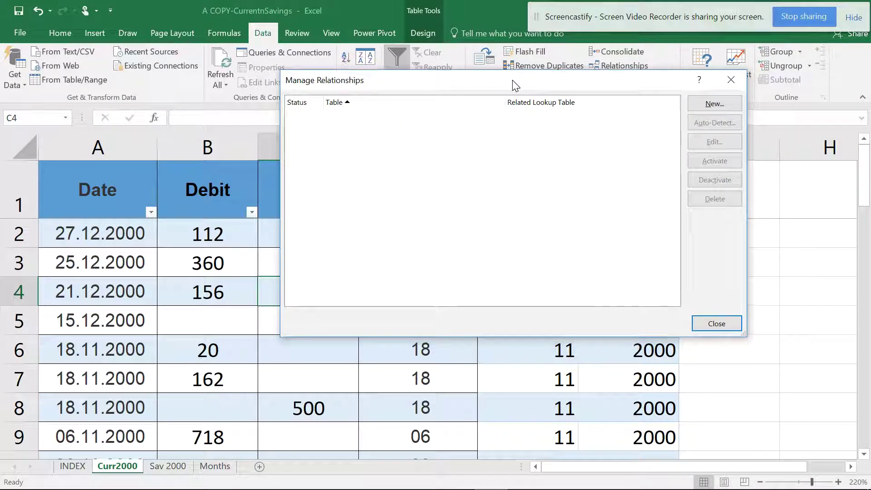
click(717, 105)
drag(635, 153, 507, 132)
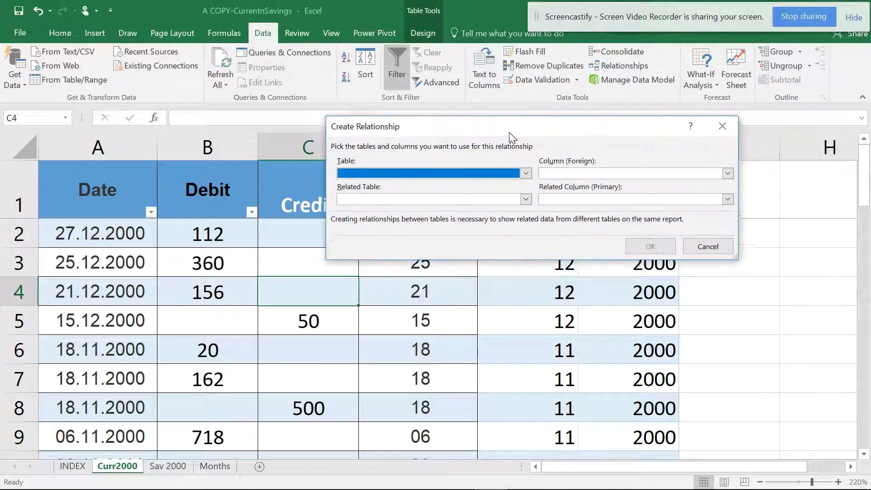
click(525, 173)
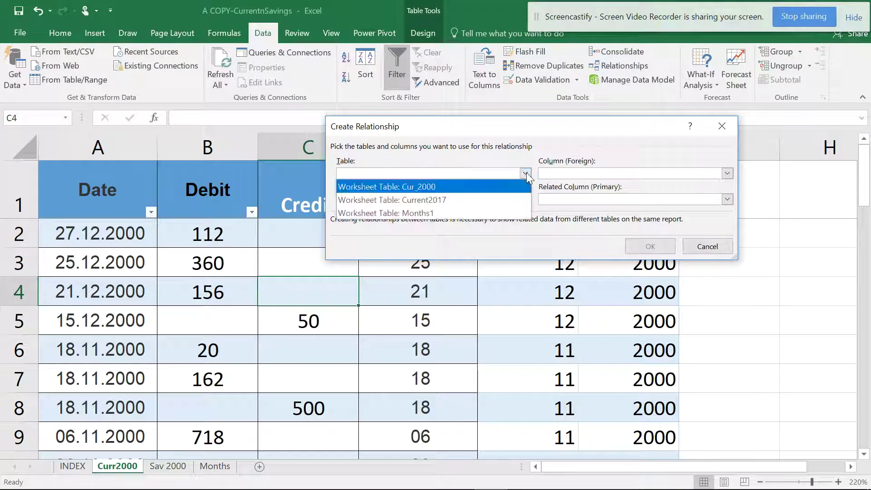
click(426, 186)
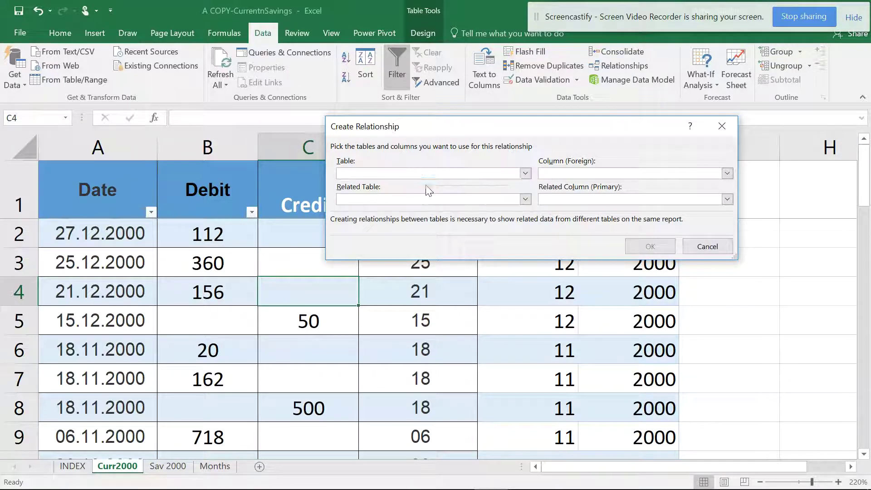
click(726, 173)
click(582, 241)
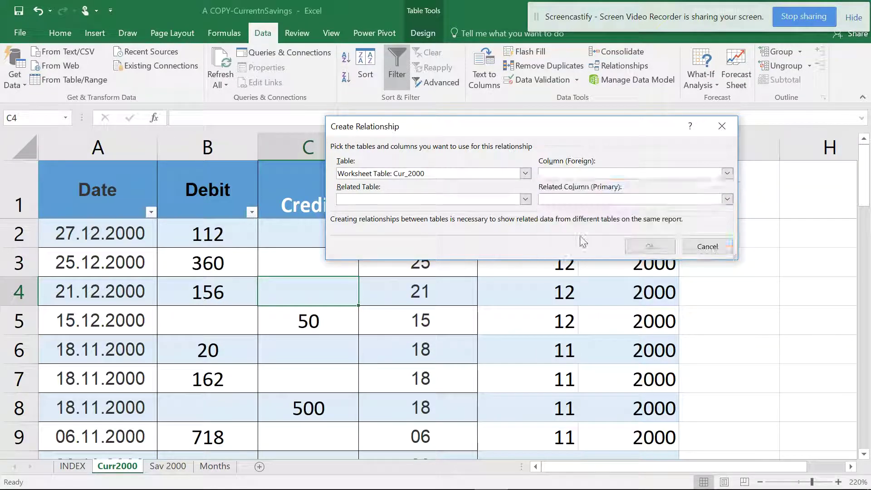
- Set Months1 as the related table with Month series as the primary column, and create the relationship
click(525, 199)
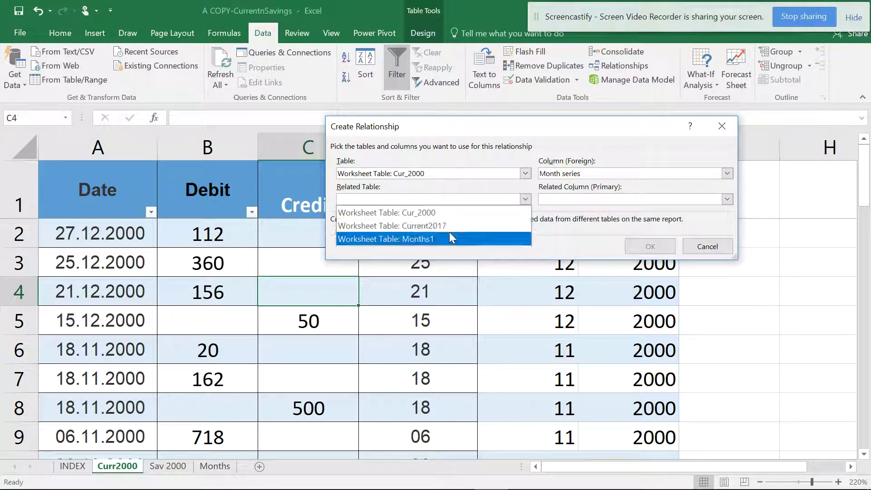
click(418, 239)
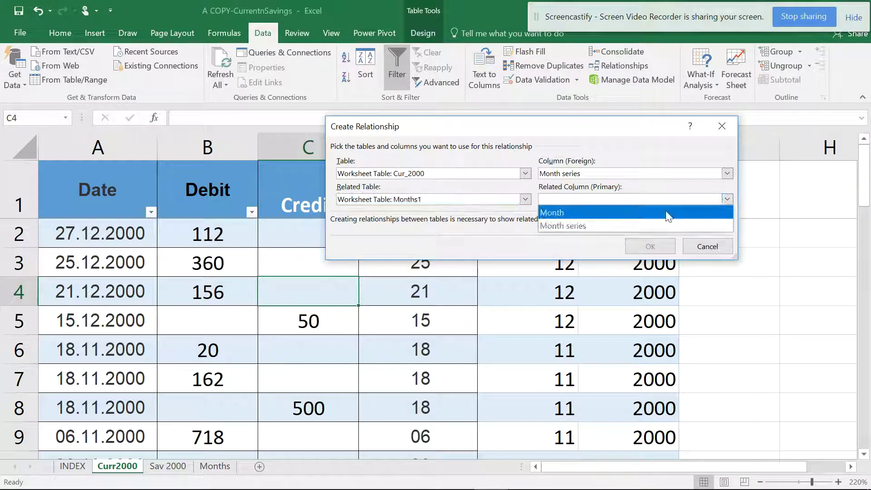
click(603, 224)
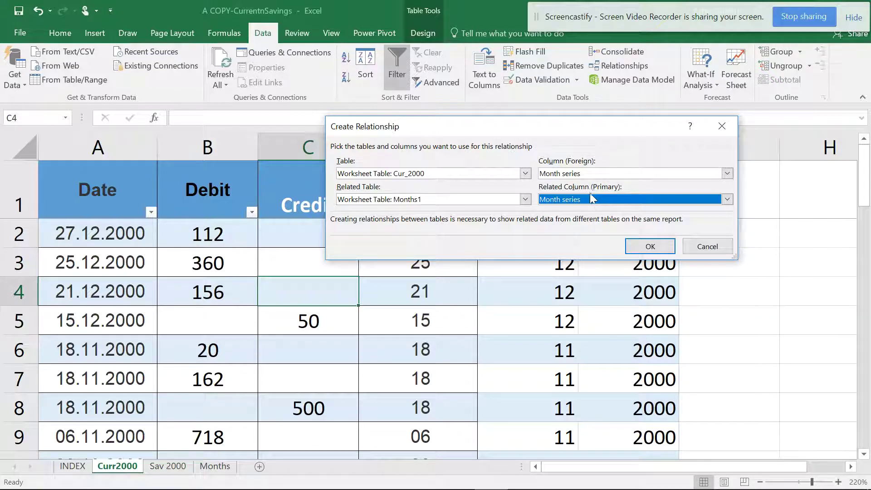
click(638, 245)
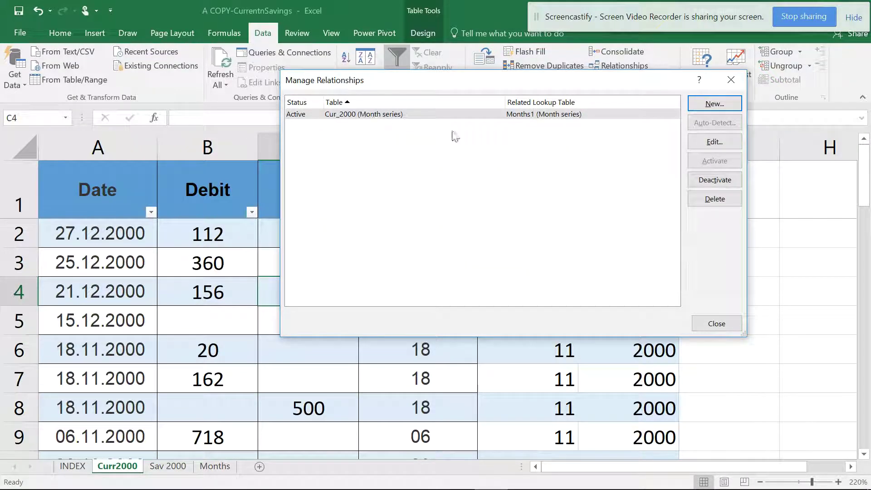
click(716, 324)
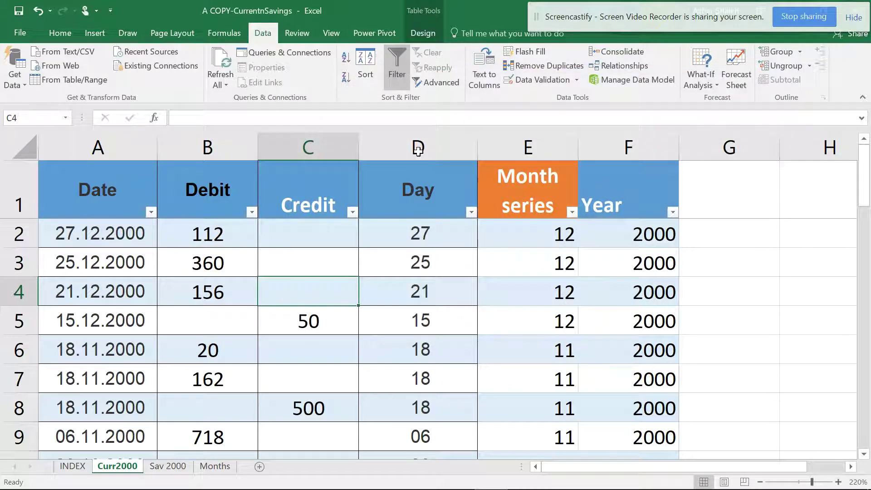
- Insert a PivotTable on a new worksheet, using the Tables in Workbook Data Model connection as its external data source
click(95, 30)
click(26, 63)
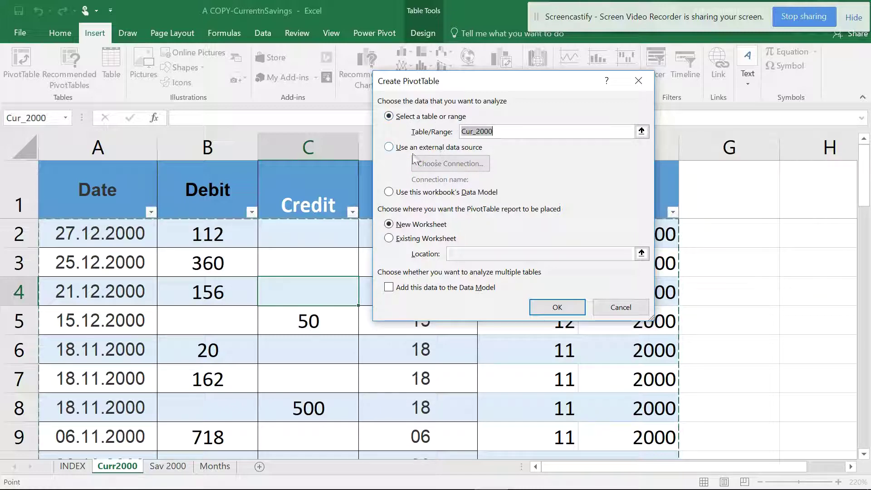
click(399, 149)
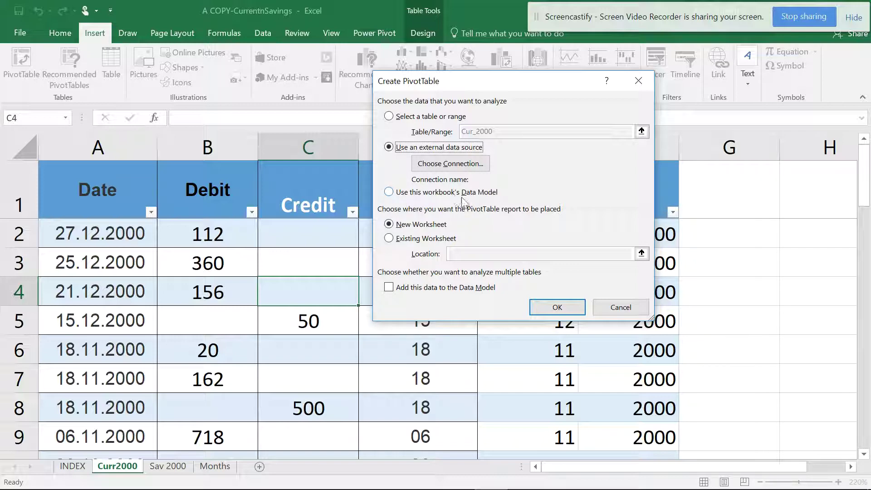
click(444, 167)
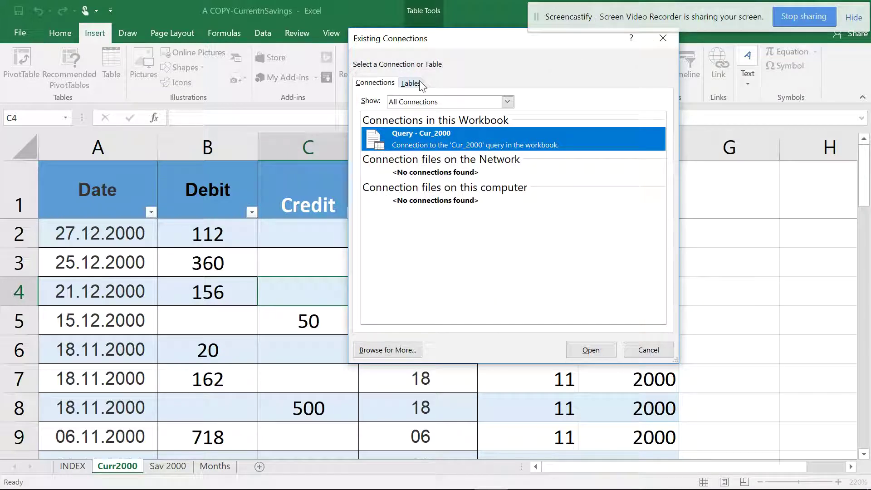
click(411, 83)
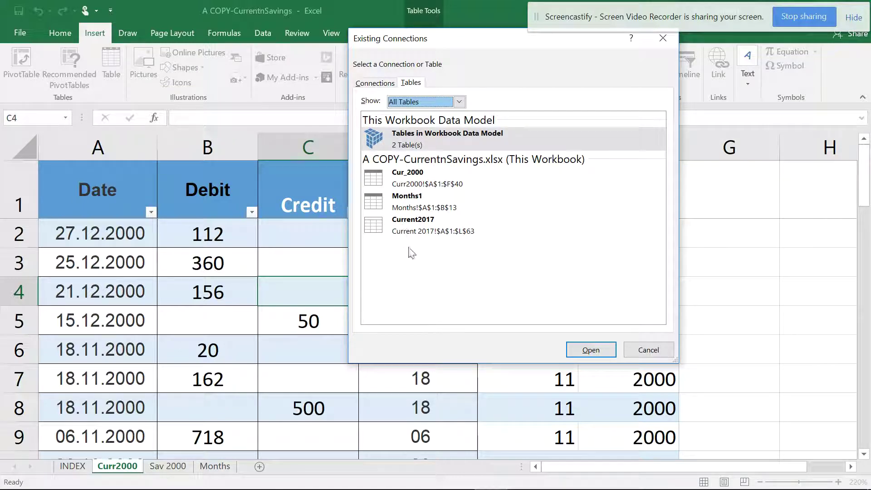
click(428, 135)
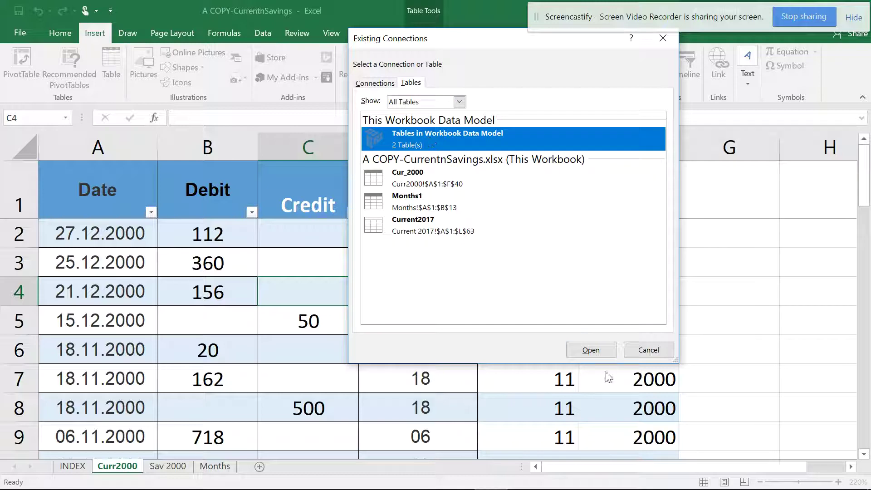
click(589, 350)
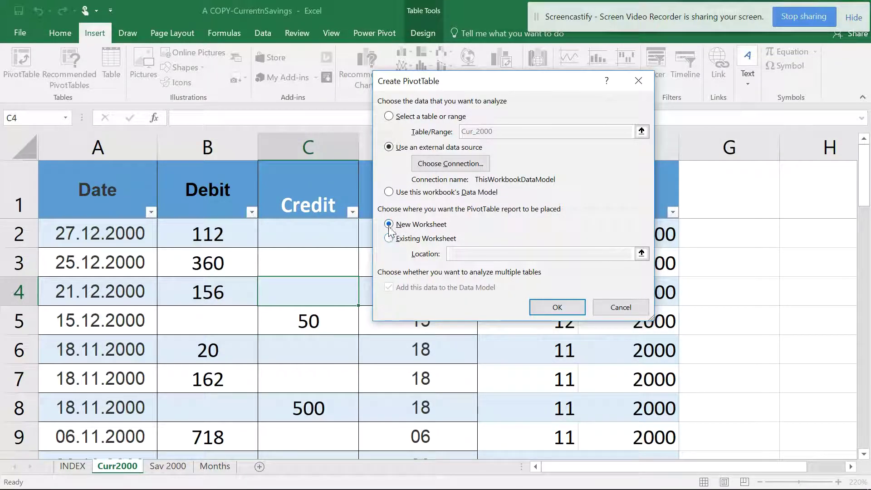
click(549, 309)
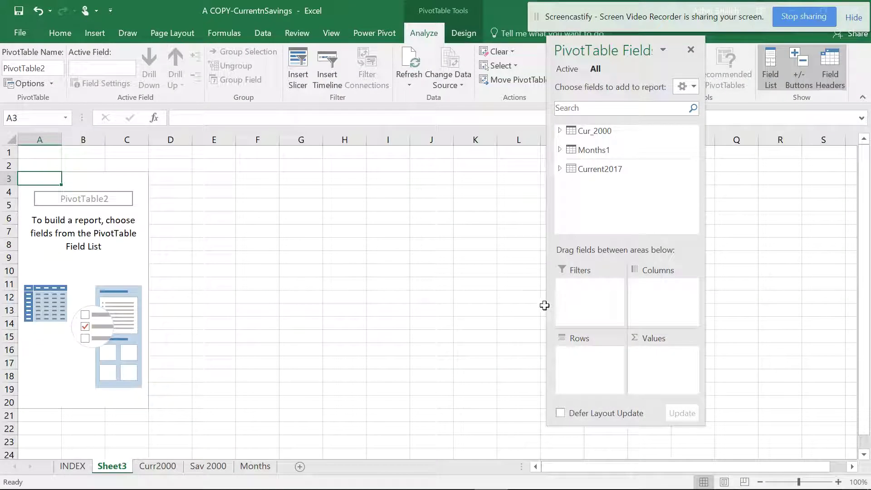
- Add Debit and Credit from Cur_2000 as PivotTable values and Month from Months1 as the row labels
click(559, 149)
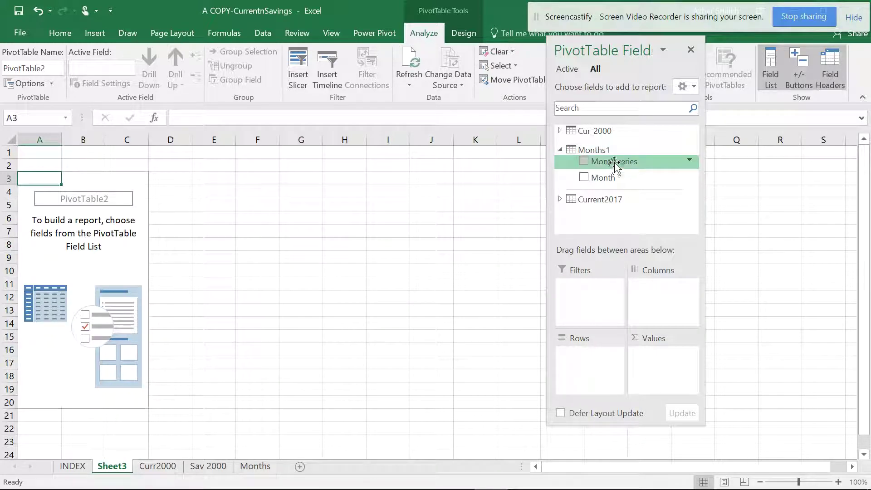
click(561, 130)
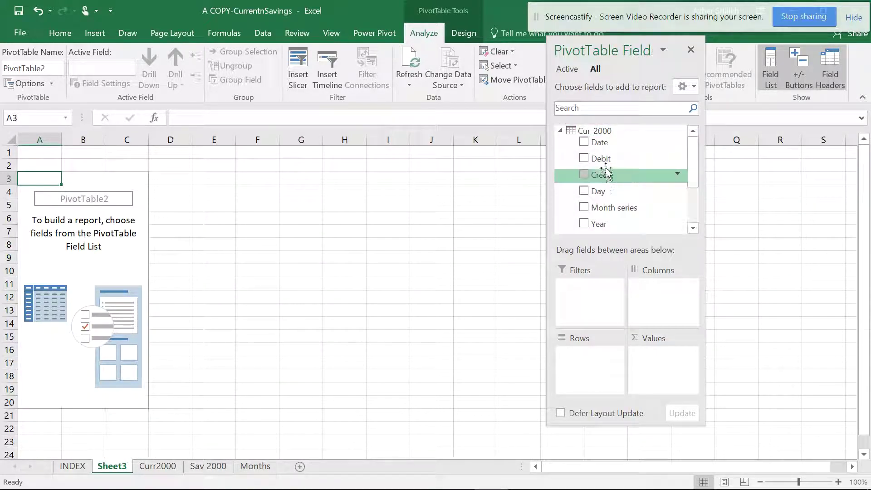
drag(603, 163, 661, 365)
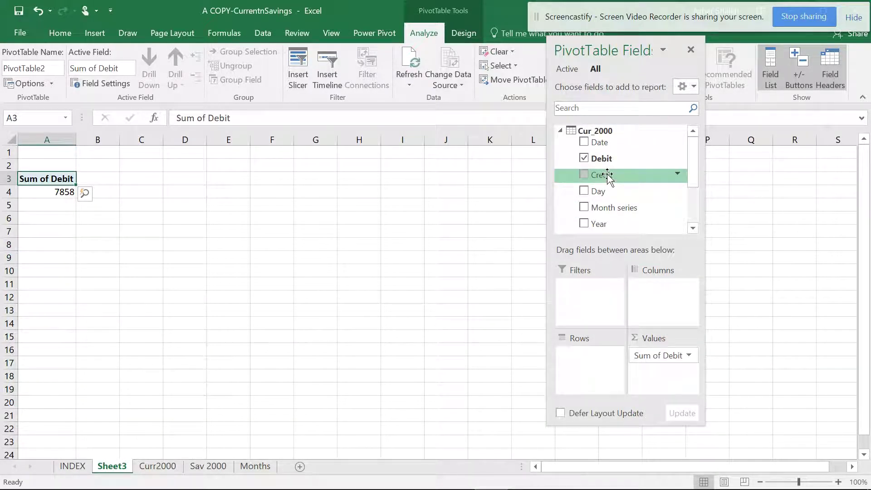
drag(608, 176, 659, 372)
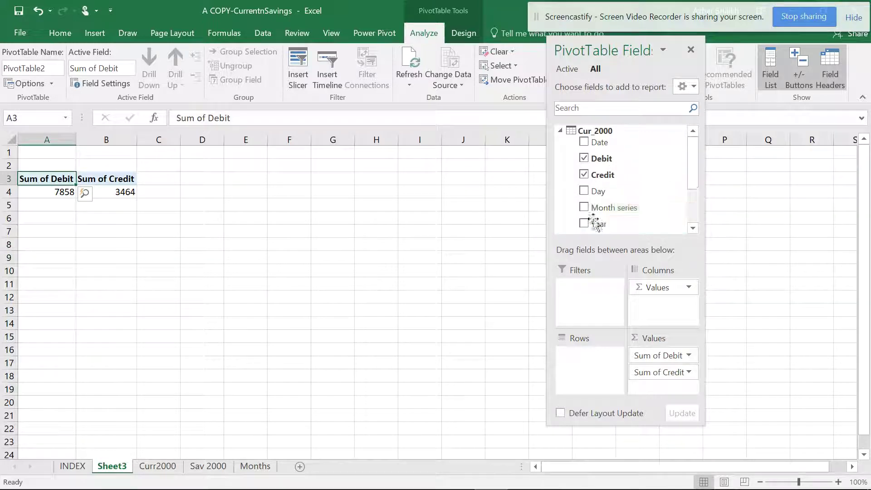
drag(690, 157, 689, 190)
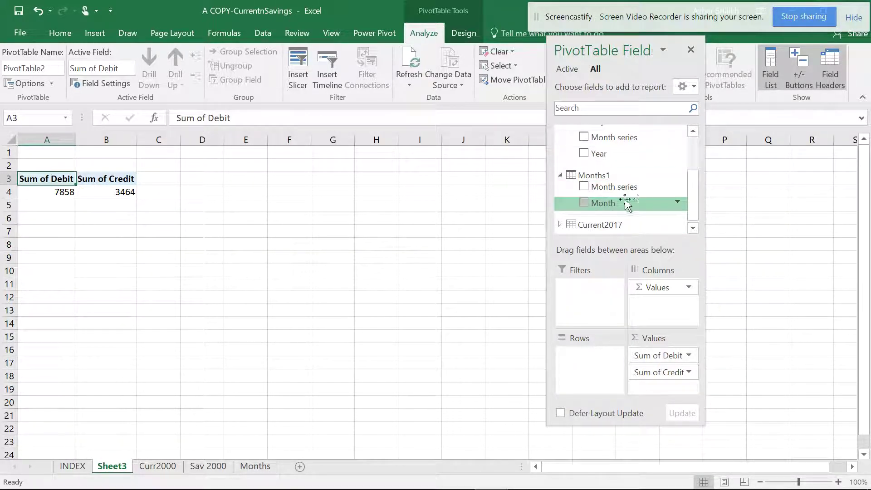
drag(621, 203, 584, 373)
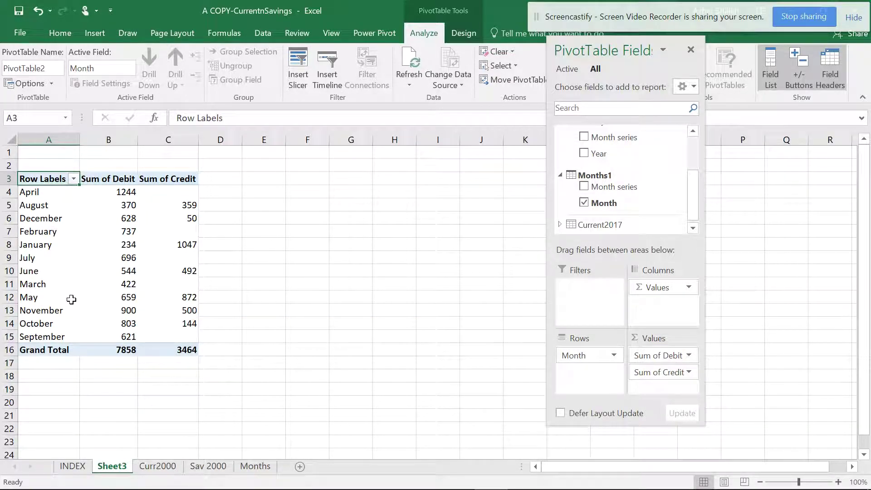
click(676, 201)
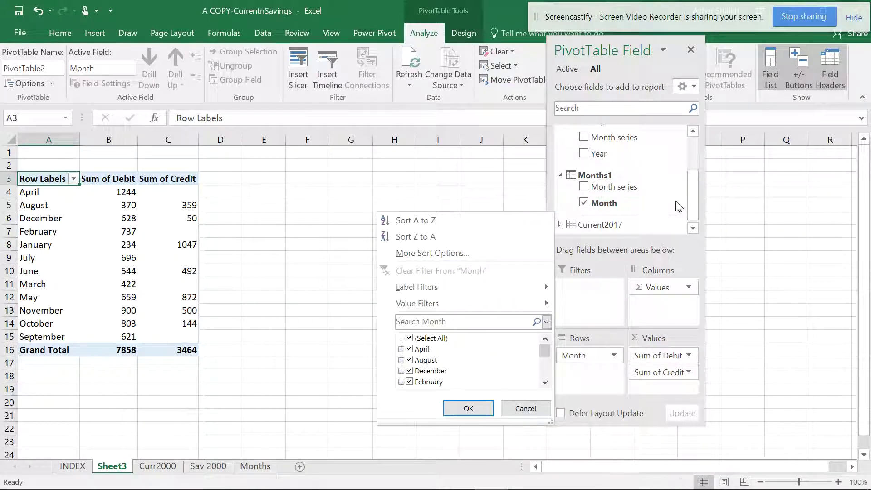
click(447, 254)
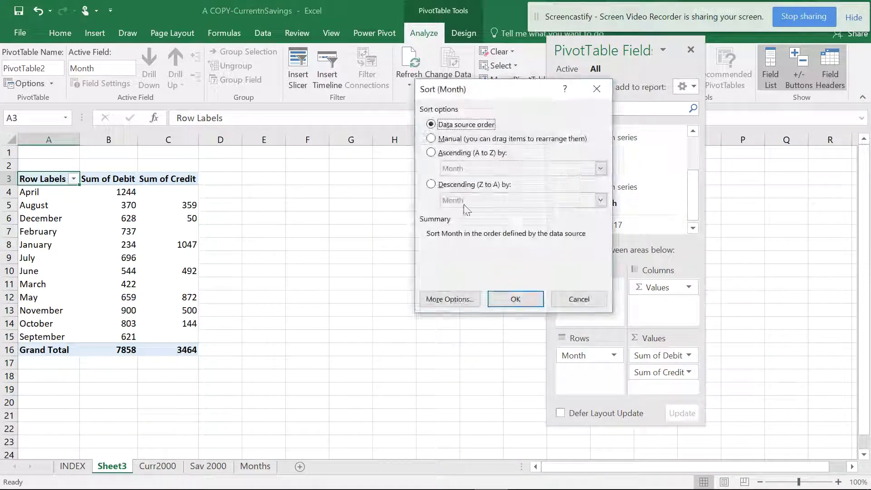
click(433, 153)
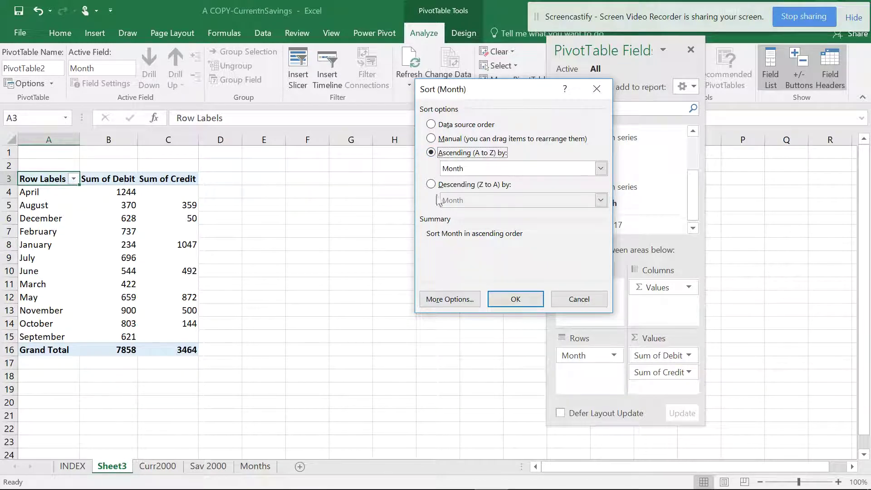
click(435, 186)
click(436, 154)
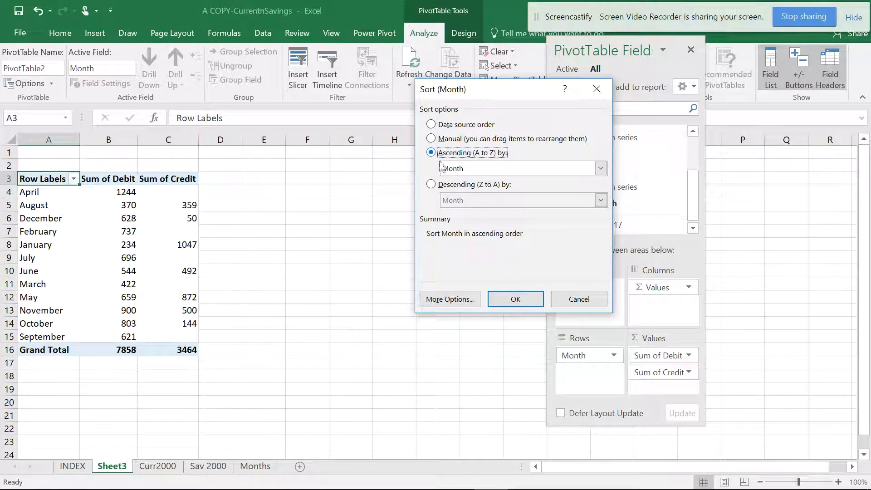
click(456, 299)
click(420, 114)
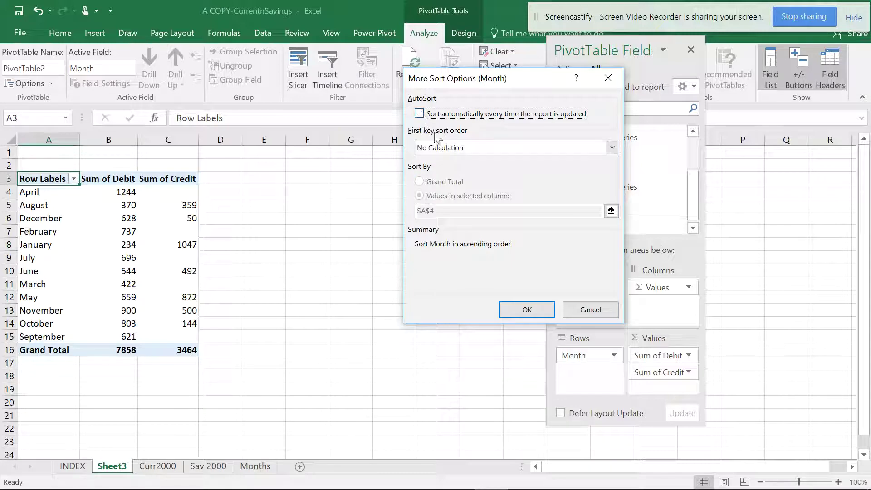
click(441, 149)
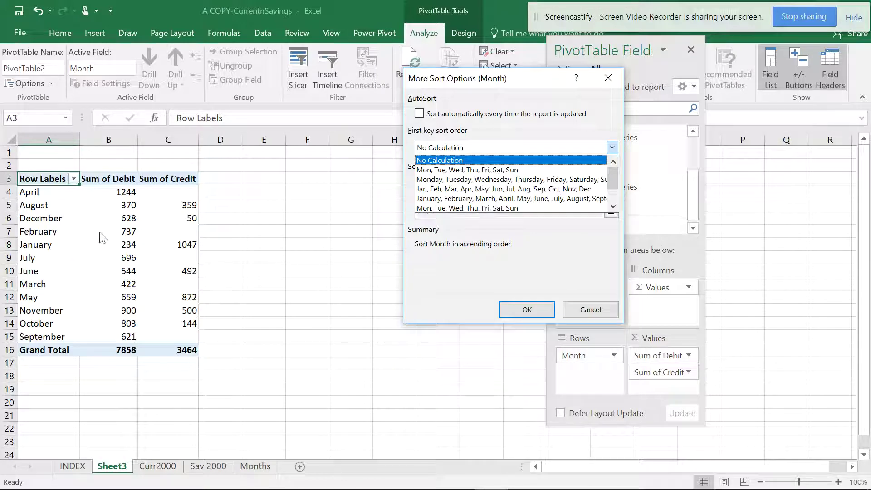
click(590, 310)
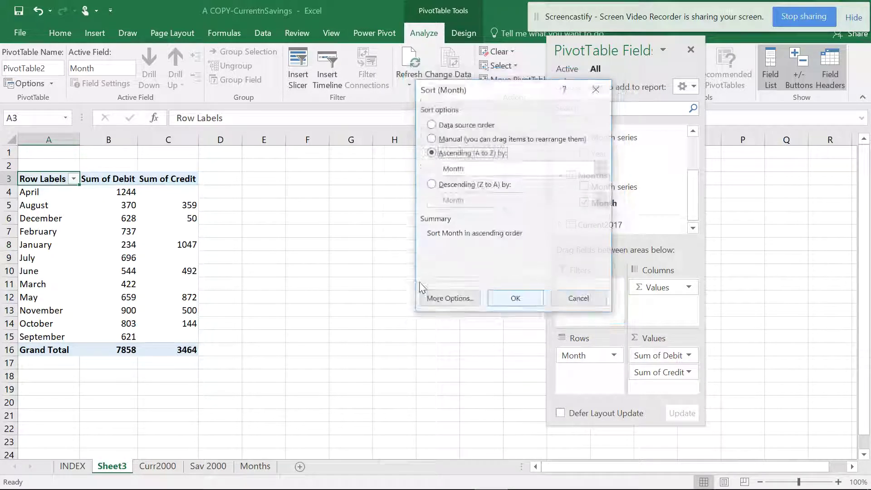
click(580, 299)
- Try sorting the Month field ascending with automatic sorting off and the Jan, Feb, Mar list as the first key sort order
ctrl+scroll(339, 246, up, 4)
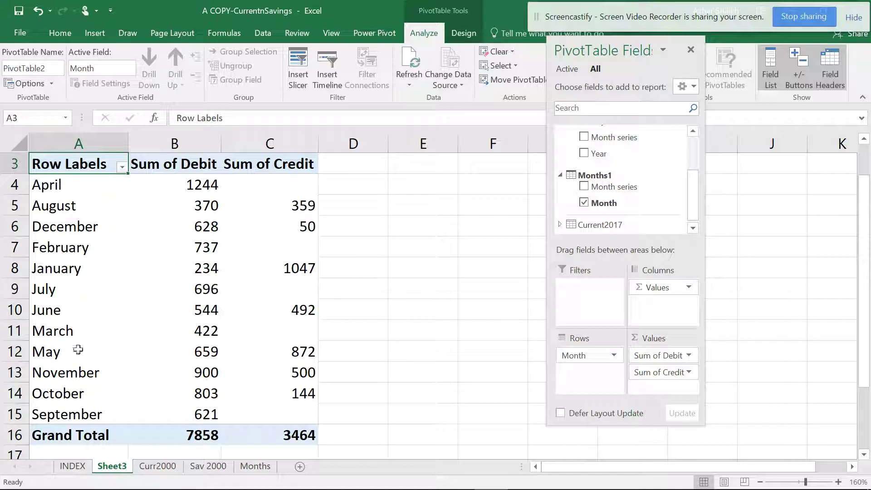
click(679, 203)
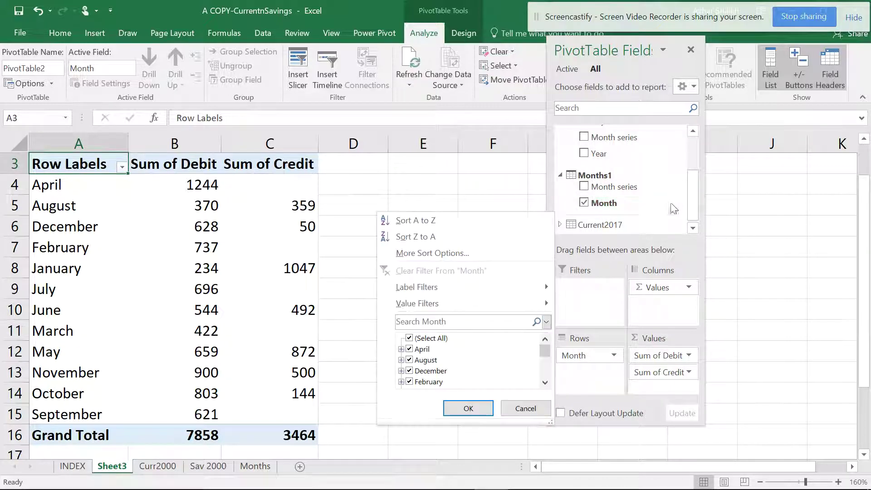
click(439, 253)
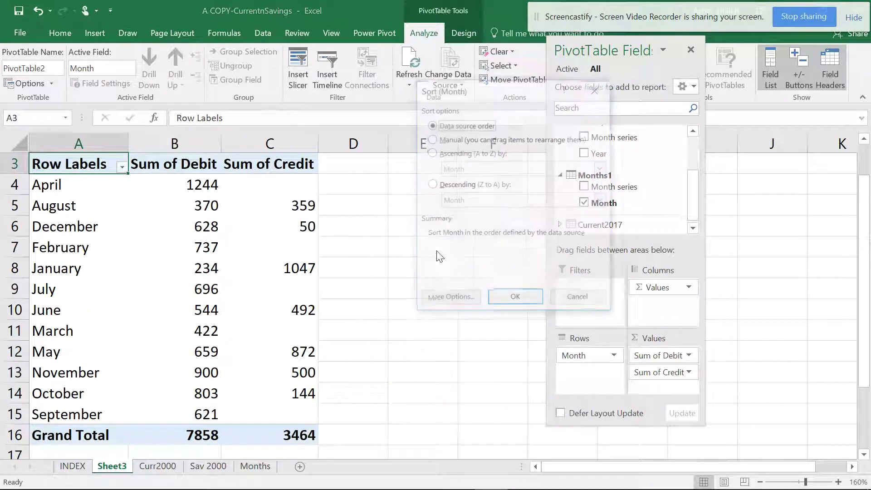
click(437, 154)
click(456, 299)
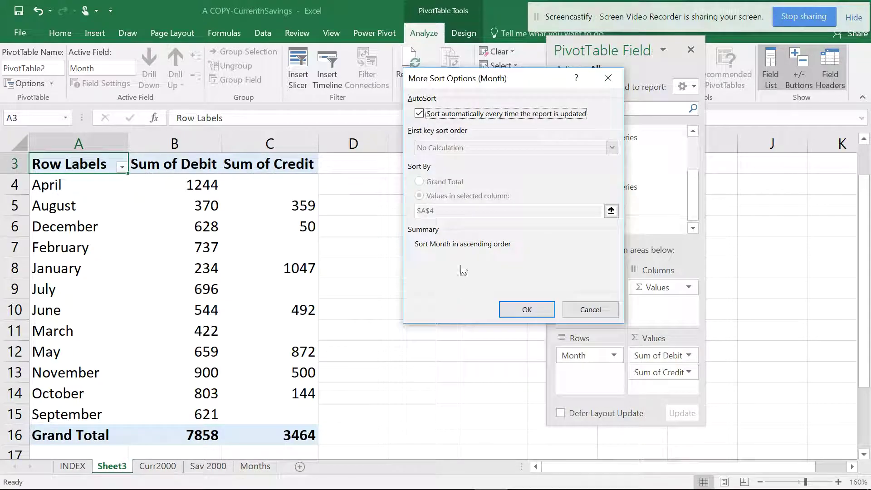
click(436, 119)
click(452, 148)
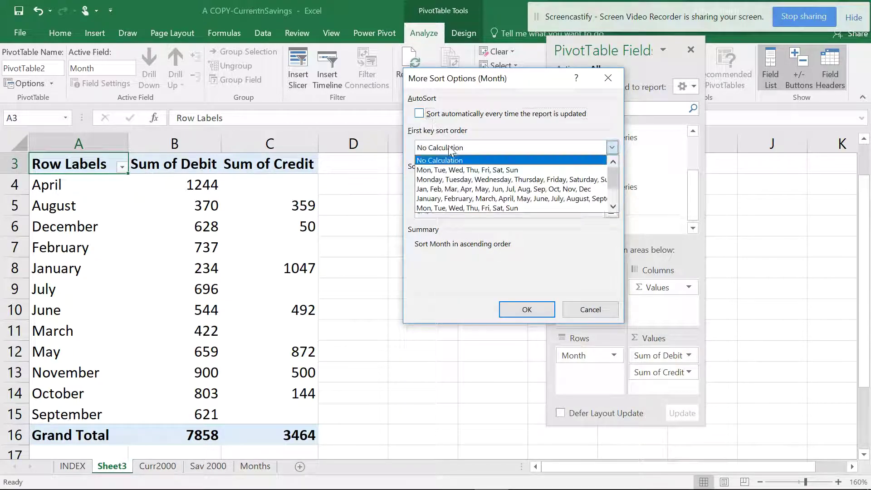
click(430, 192)
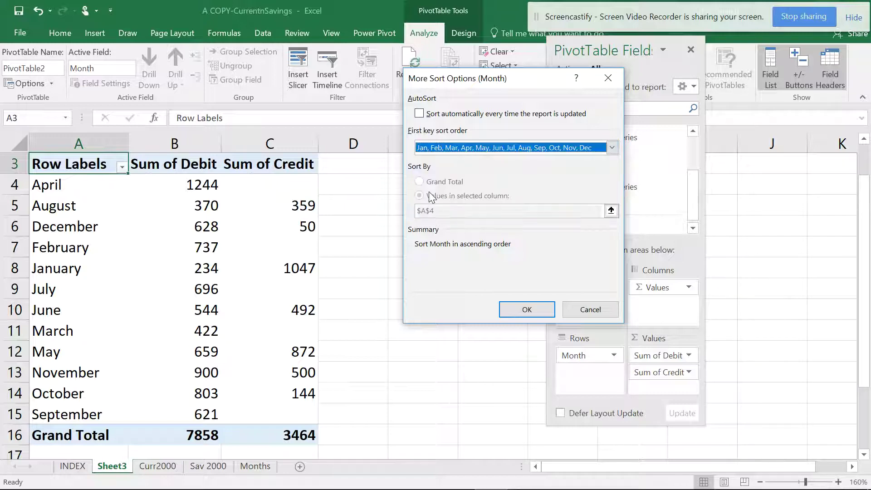
click(522, 309)
click(508, 302)
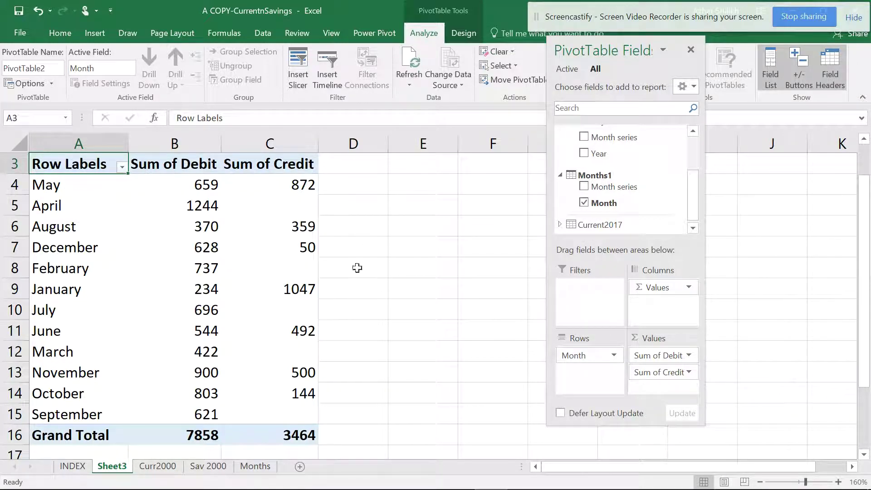
- Sort the Month field ascending using the January, February, March full-name list as the first key sort order
mouse_move(632, 208)
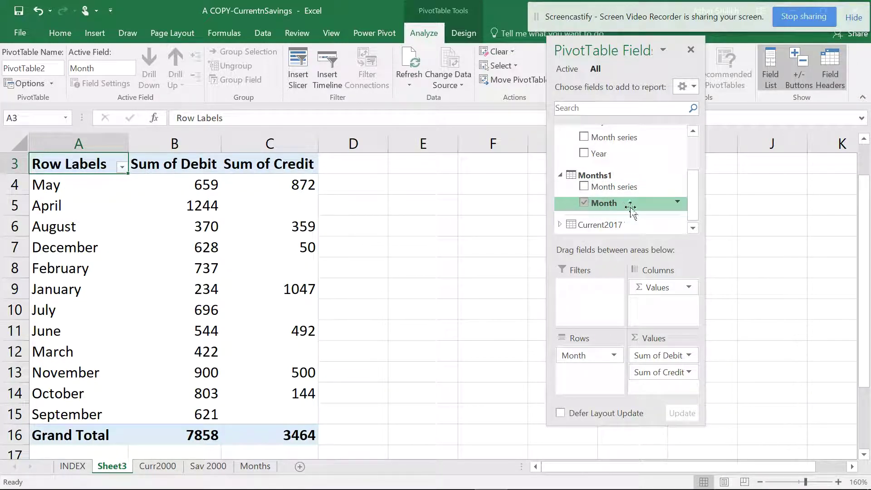
click(677, 203)
click(477, 253)
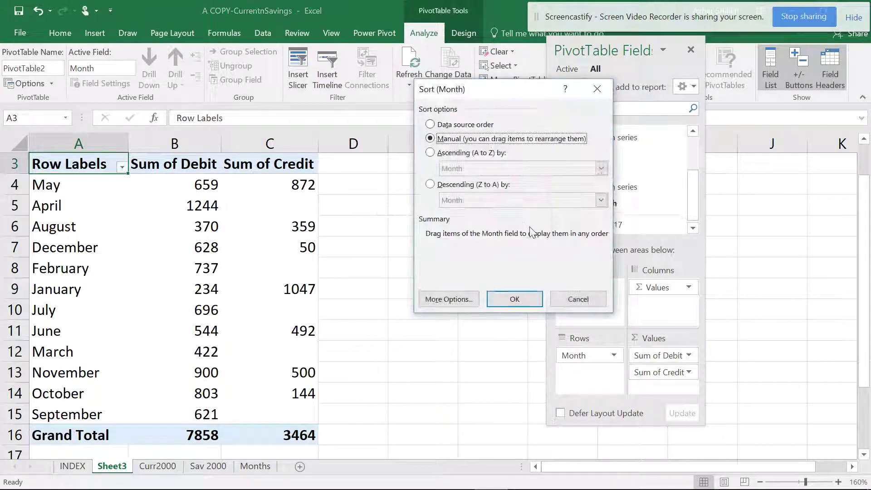
click(444, 152)
click(449, 299)
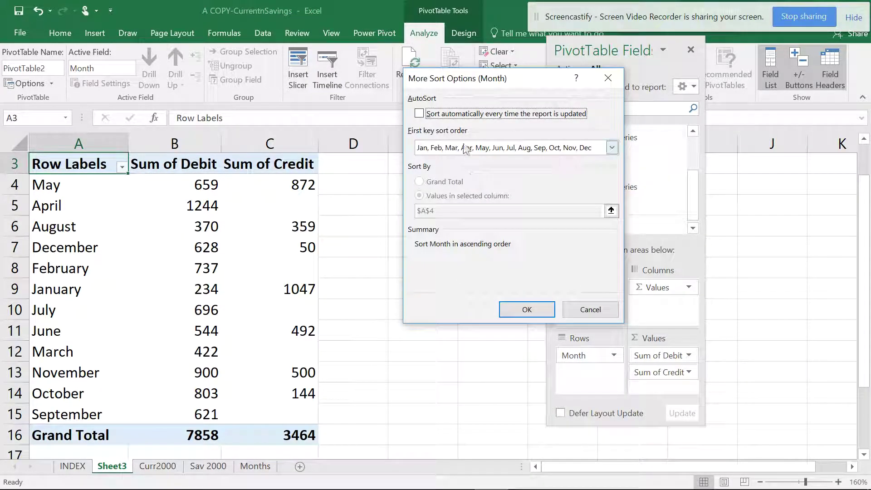
click(612, 147)
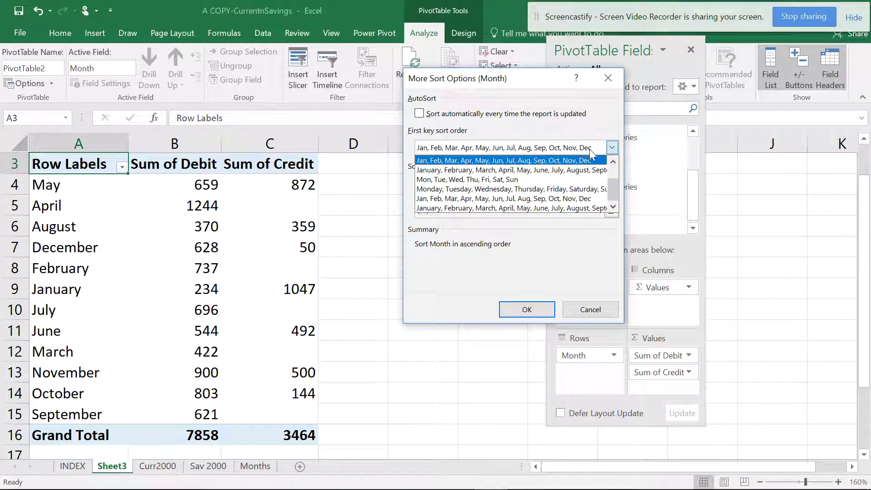
click(447, 170)
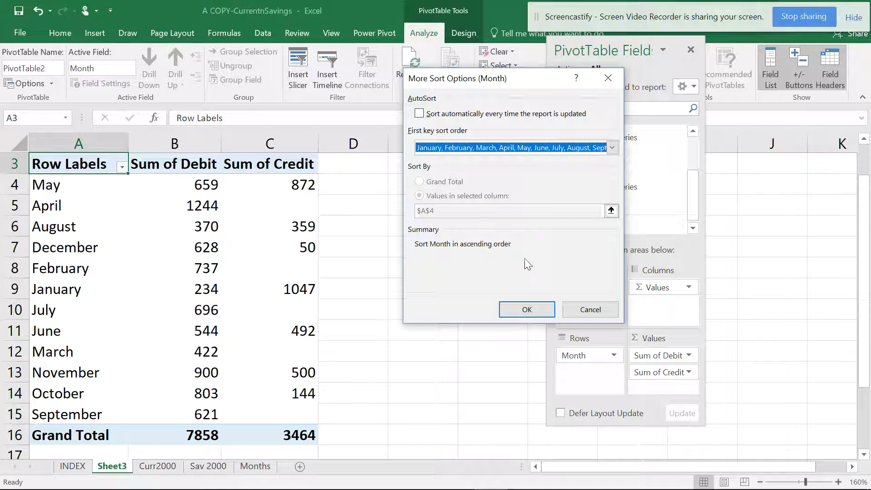
click(517, 309)
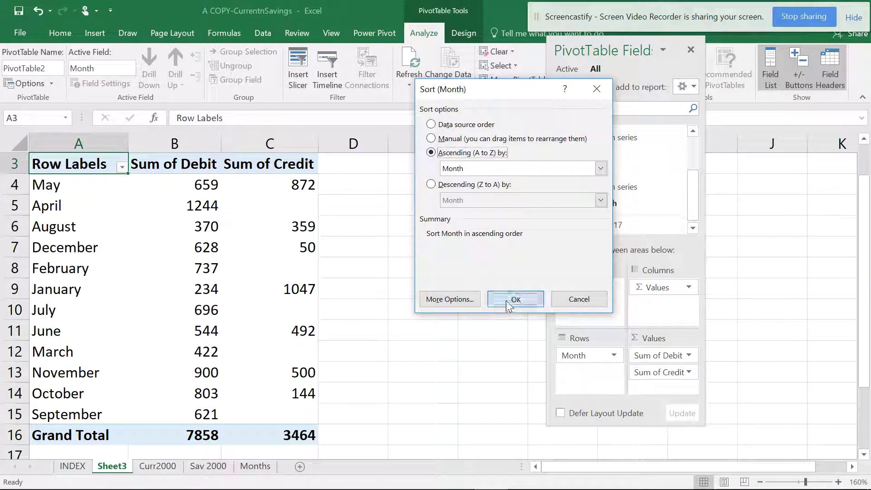
click(516, 300)
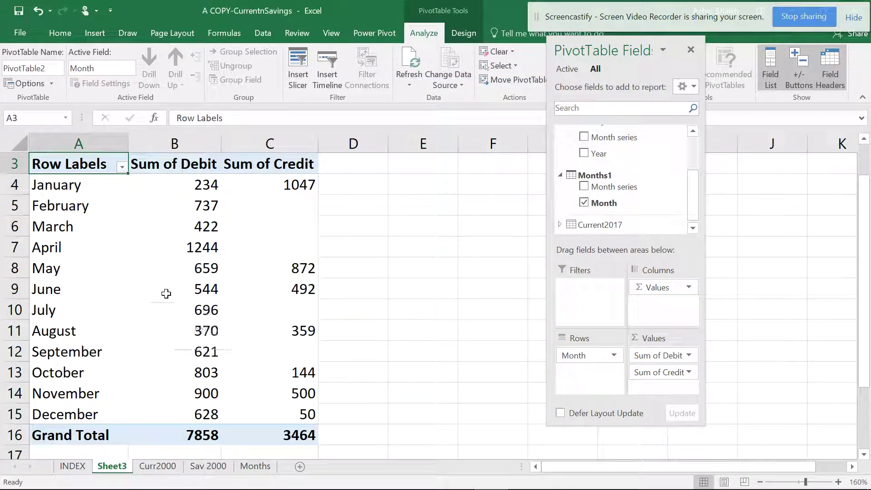
- Compare the sorted PivotTable months with the month series on the Months sheet, and return to Sheet3
mouse_move(164, 291)
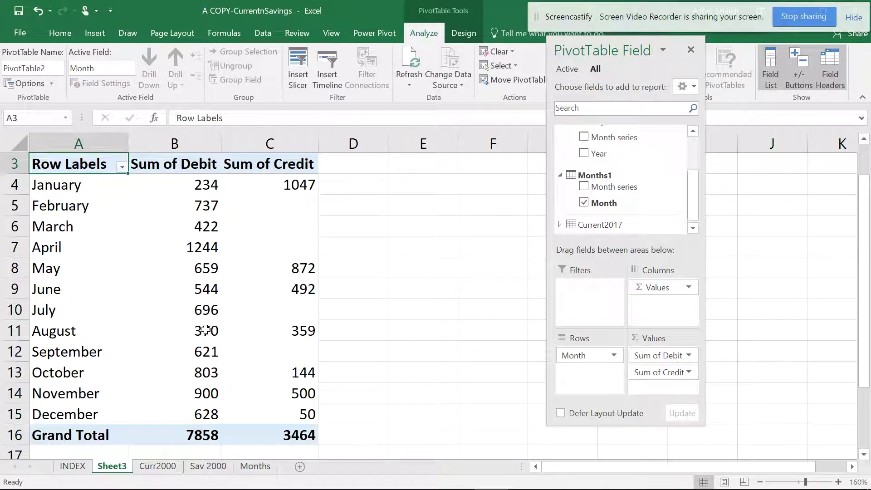
mouse_move(206, 330)
click(251, 467)
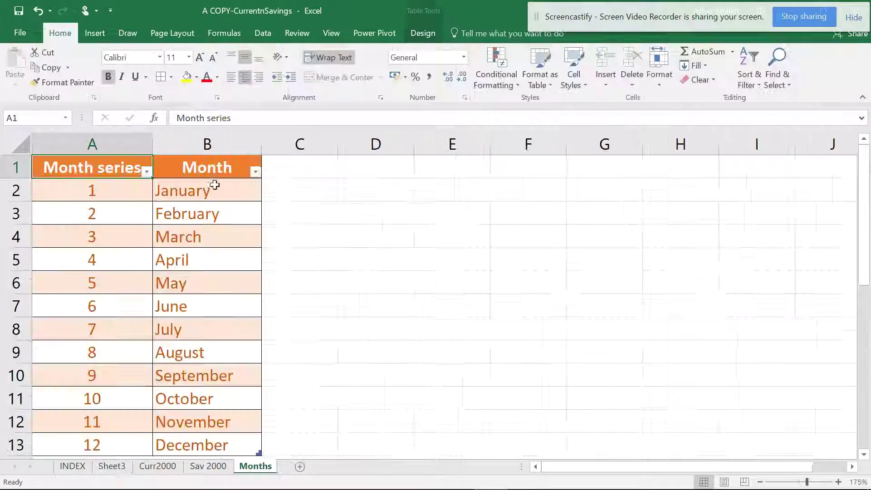
click(295, 181)
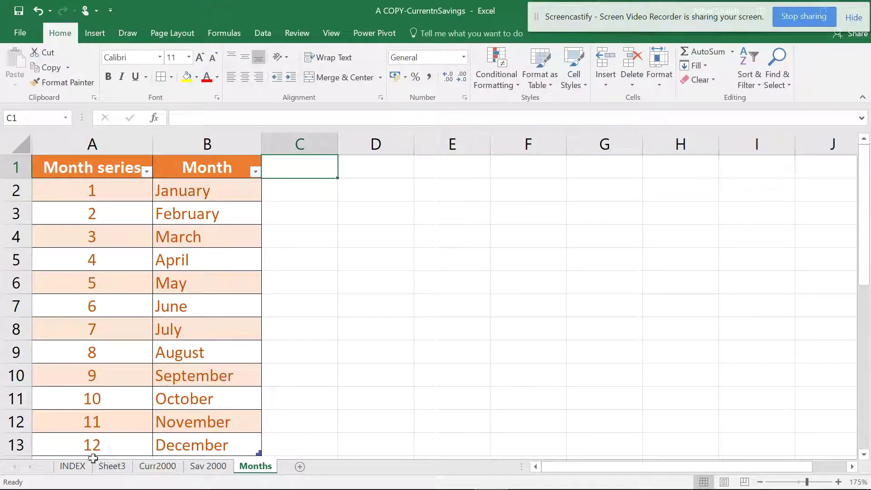
click(104, 467)
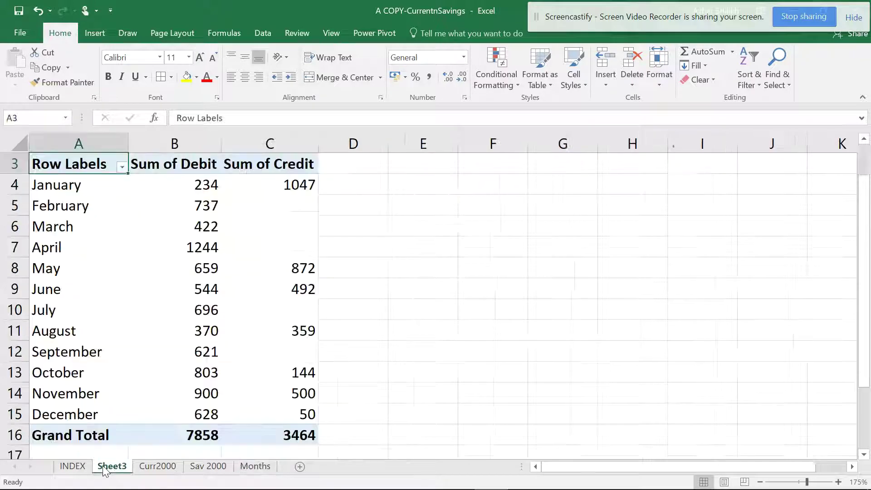
- Select the entire PivotTable, and restrict the selection to its debit and credit values only
click(204, 242)
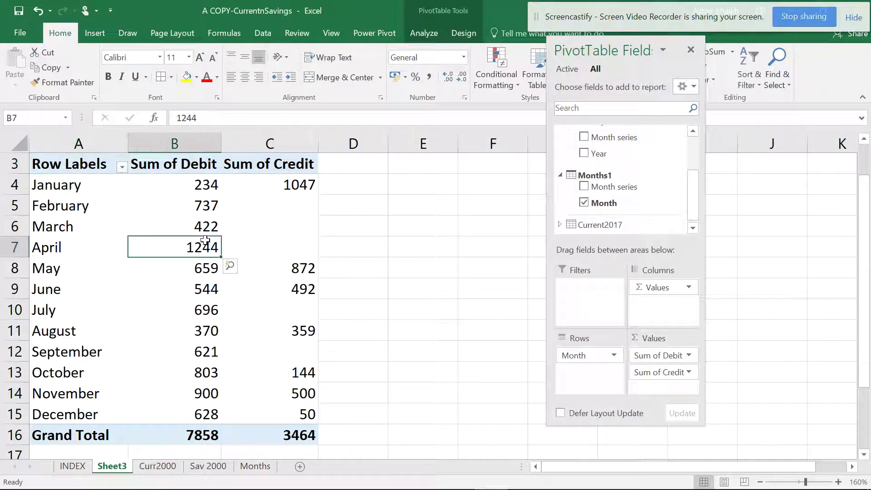
click(419, 32)
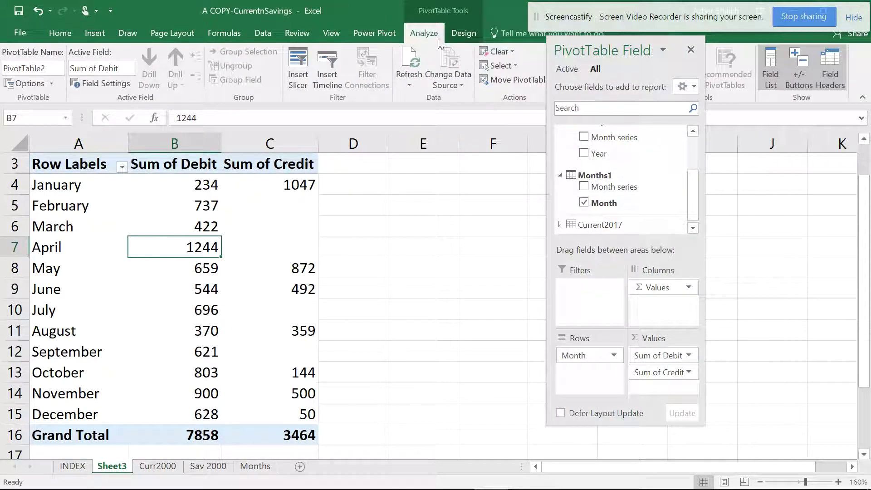
drag(588, 47, 640, 69)
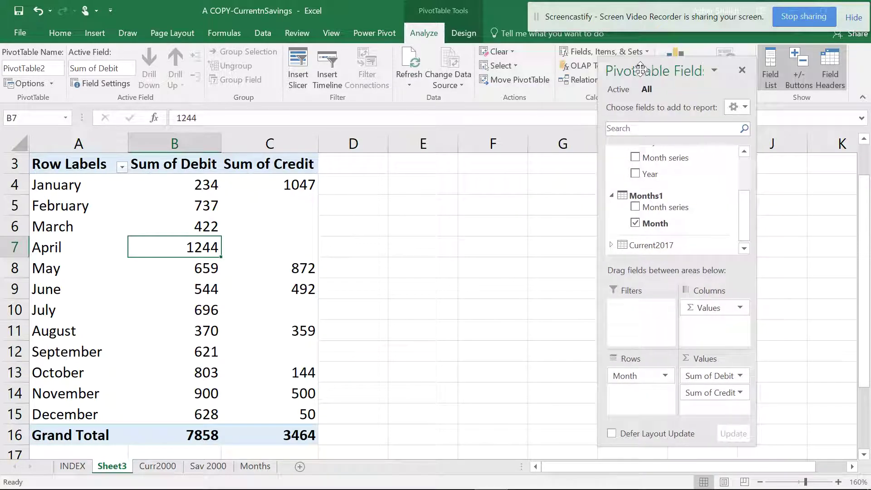
click(513, 66)
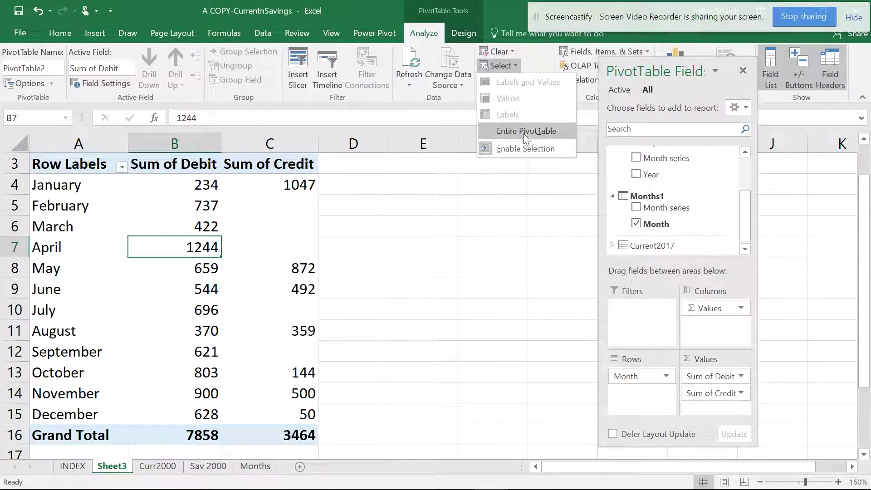
click(524, 132)
click(520, 66)
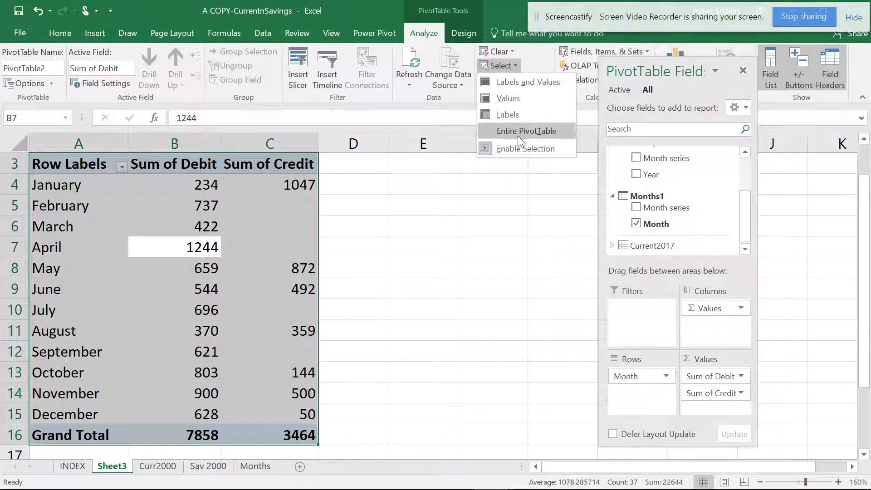
click(526, 99)
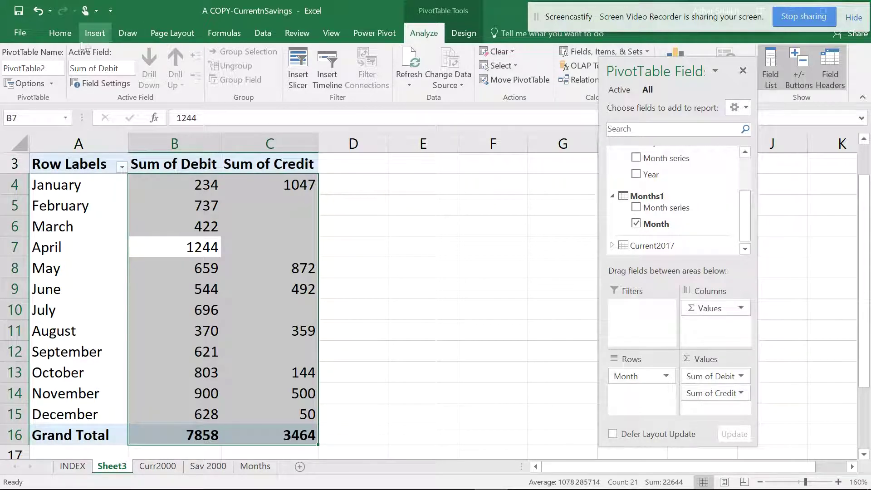
- Format the selected PivotTable values as Number with 2 decimal places and the 1000 separator
click(60, 33)
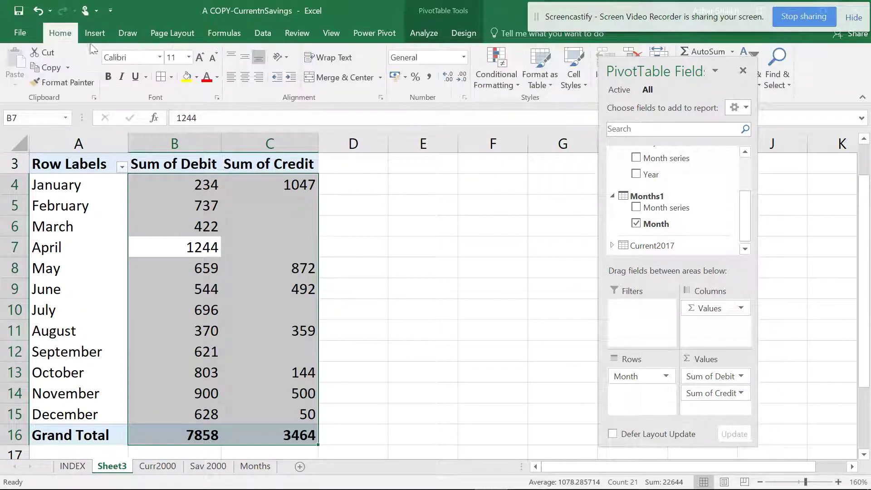
click(466, 96)
click(423, 105)
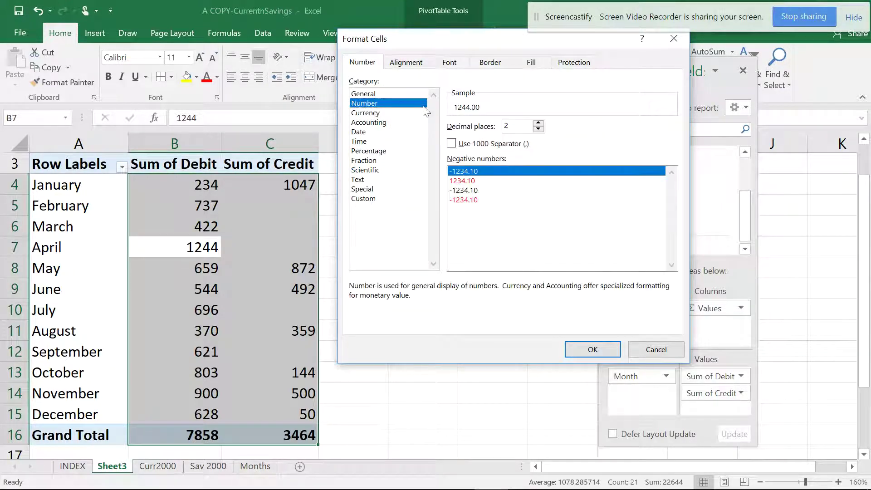
click(452, 143)
click(592, 349)
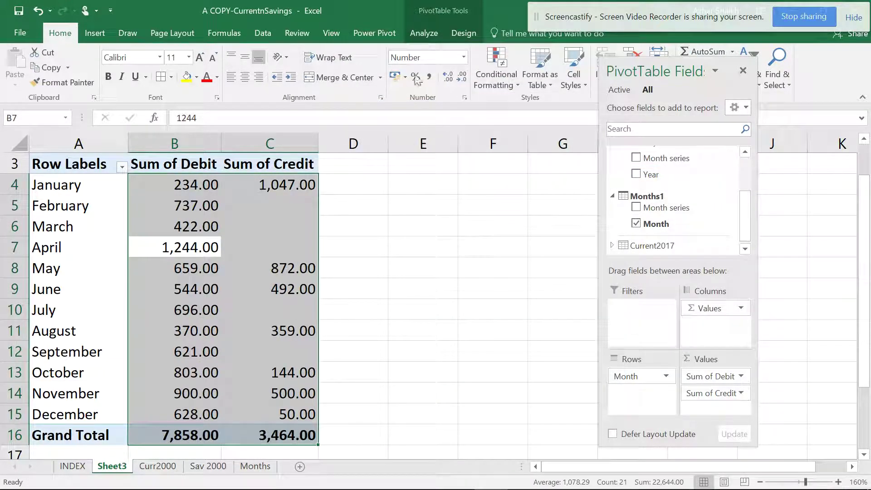
- Change the number format of the selected PivotTable debit and credit values to Accounting with the ₹ symbol
click(464, 57)
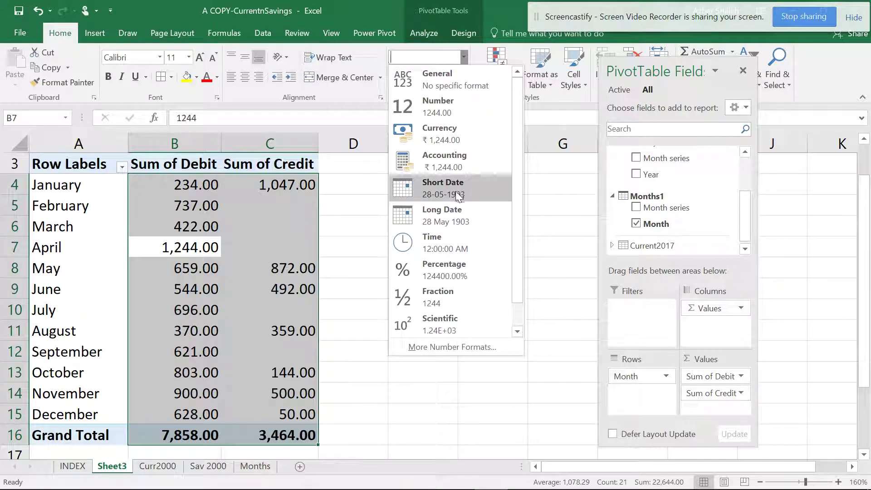
click(466, 162)
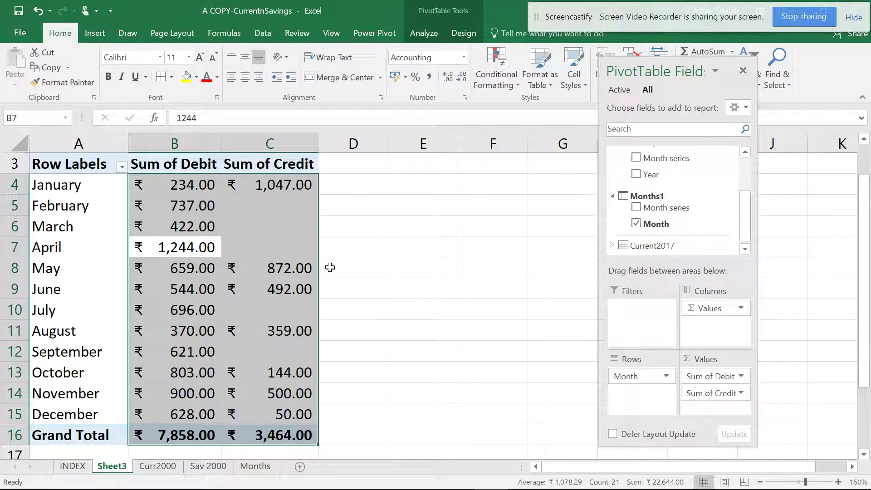
click(361, 247)
- Apply the gold PivotTable style from the first row of the Medium group to the monthly PivotTable, and review the restyled table
click(198, 217)
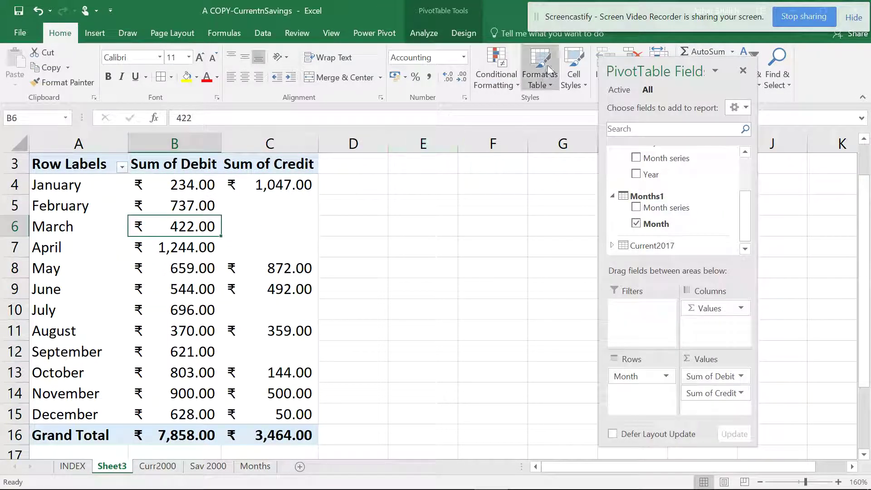
click(473, 32)
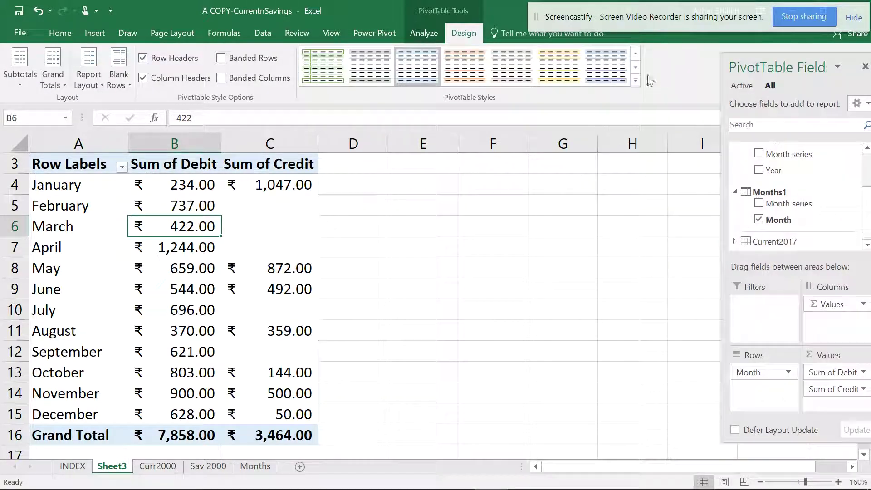
click(636, 81)
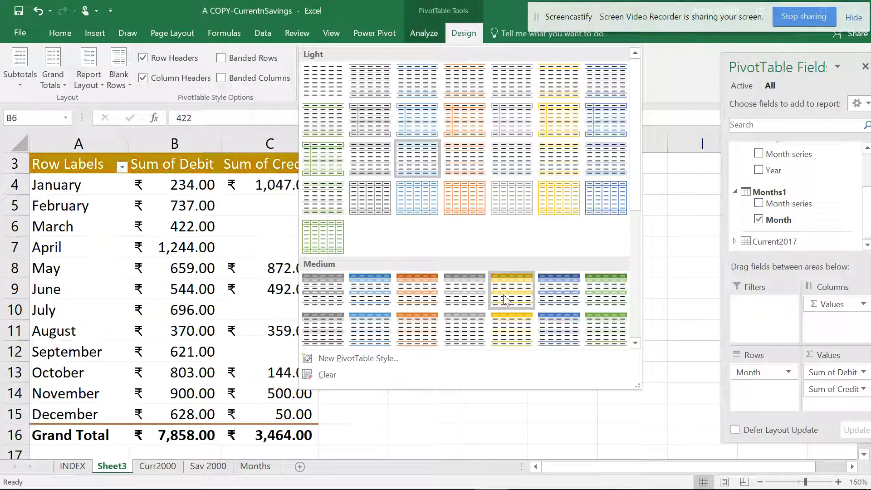
click(503, 295)
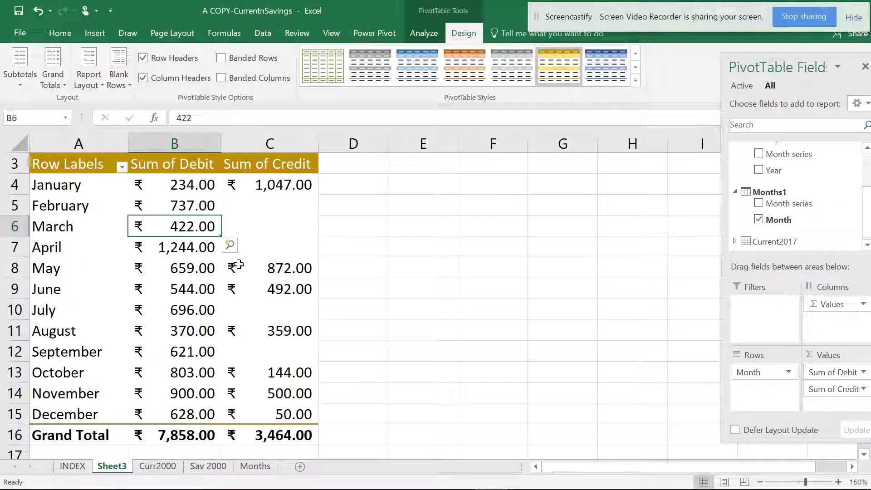
scroll(237, 267, down, 1)
scroll(233, 271, up, 1)
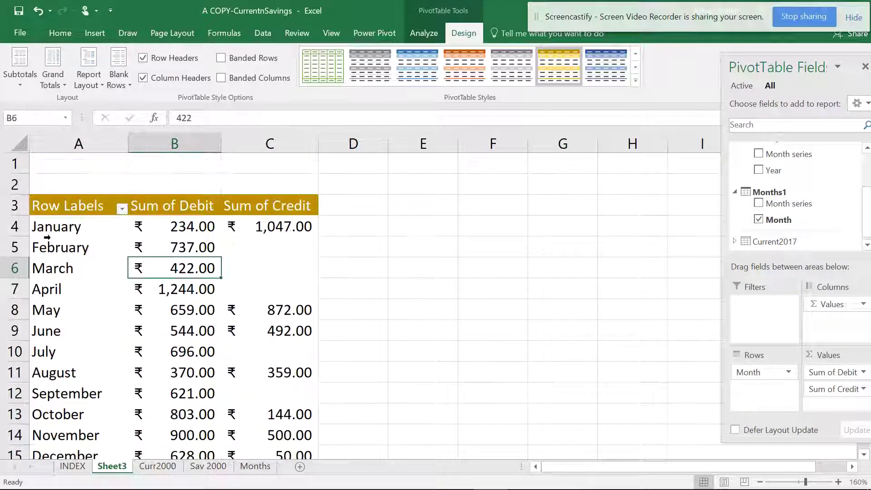
scroll(165, 287, down, 1)
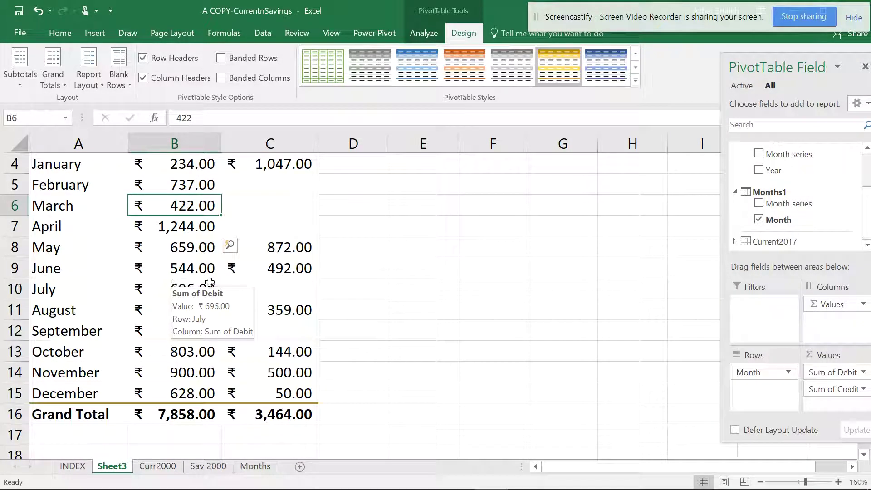
- Review the outline of month-ordering methods on the INDEX sheet, and open the Curr2000 transactions sheet
click(72, 466)
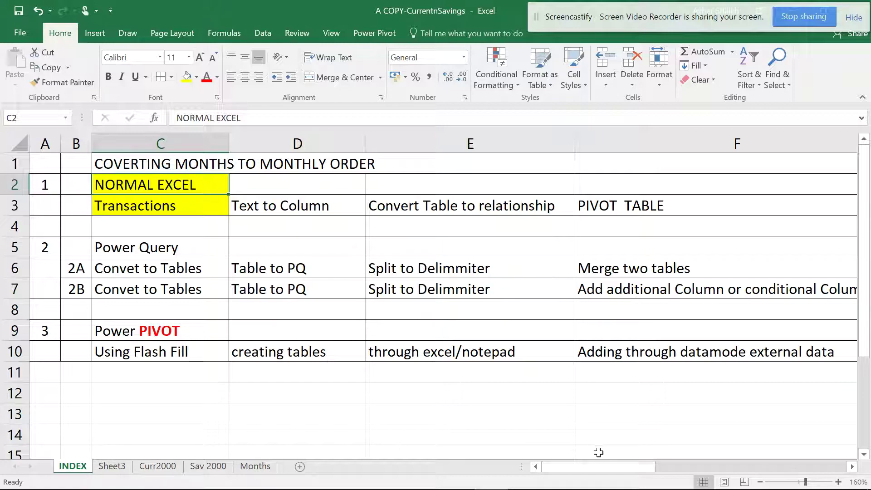
drag(598, 466, 533, 463)
click(149, 466)
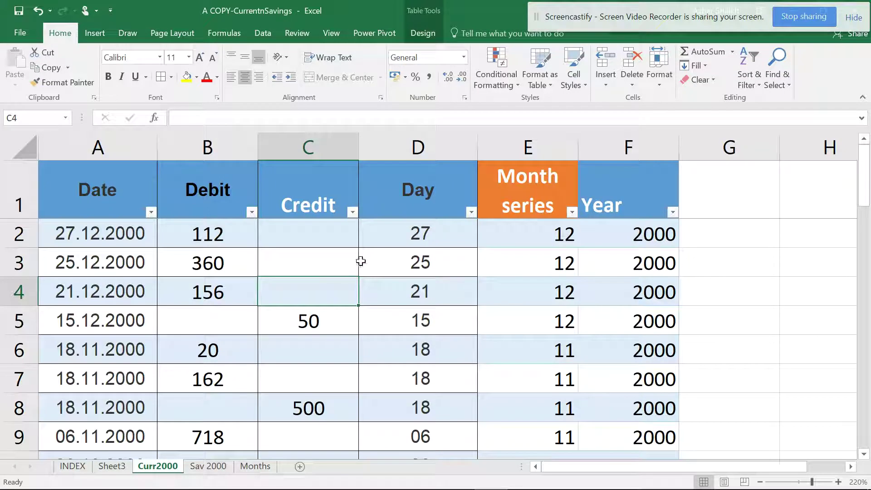